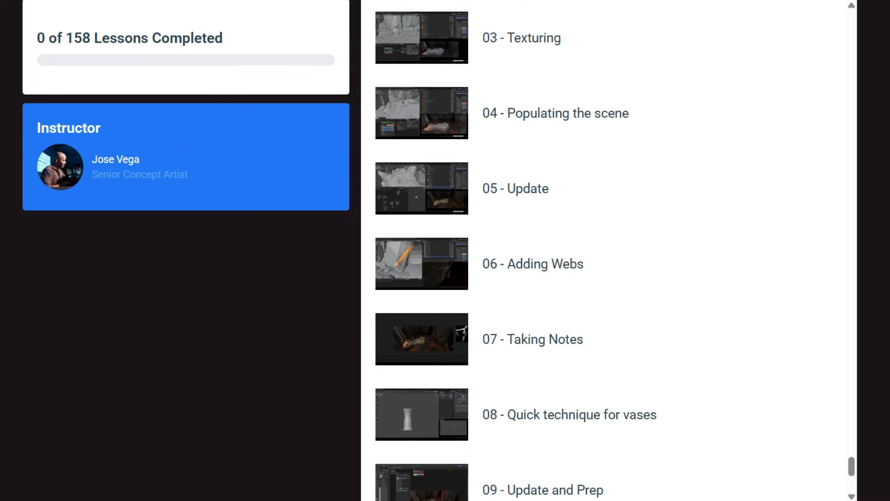
scroll(608, 250, down, 2)
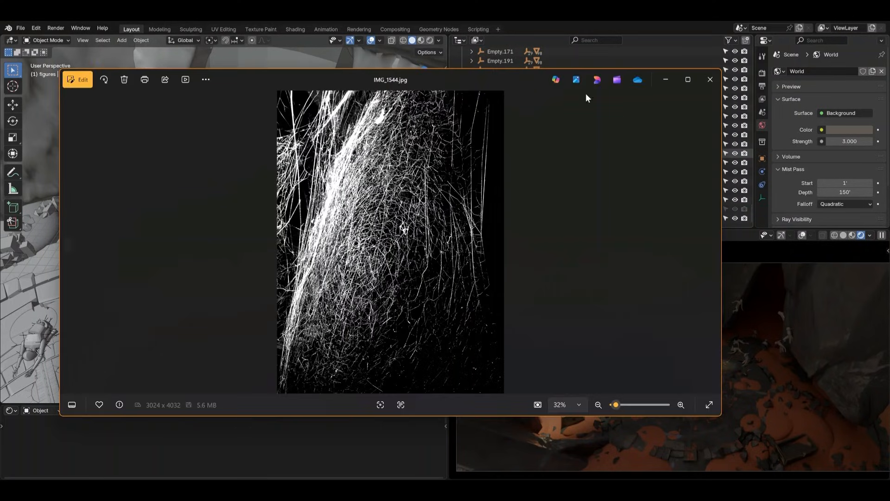
Look through the spider web reference photos from IMG_1544.jpg to IMG_1567.jpg and close the image viewer
drag(513, 80, 515, 87)
key(Right)
key(Right)
key(Right)
key(Right)
key(Right)
key(Right)
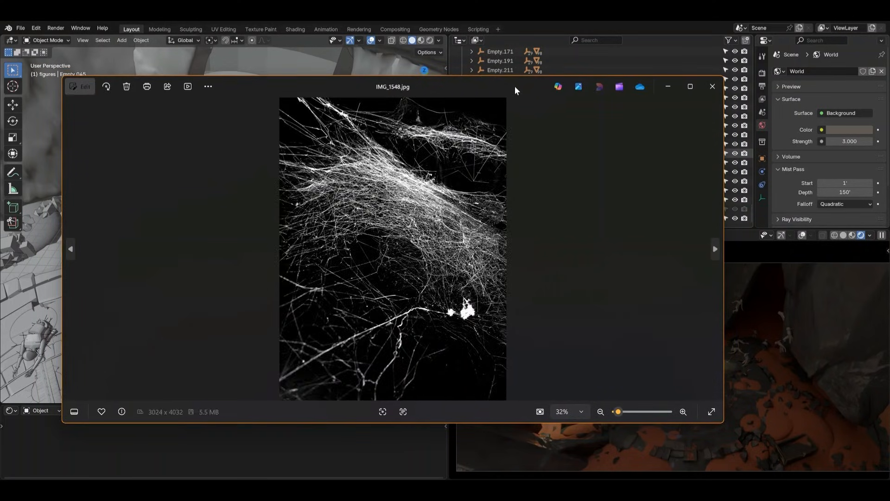
key(Right)
key(Right)
key(Right)
key(Right)
key(Right)
key(Right)
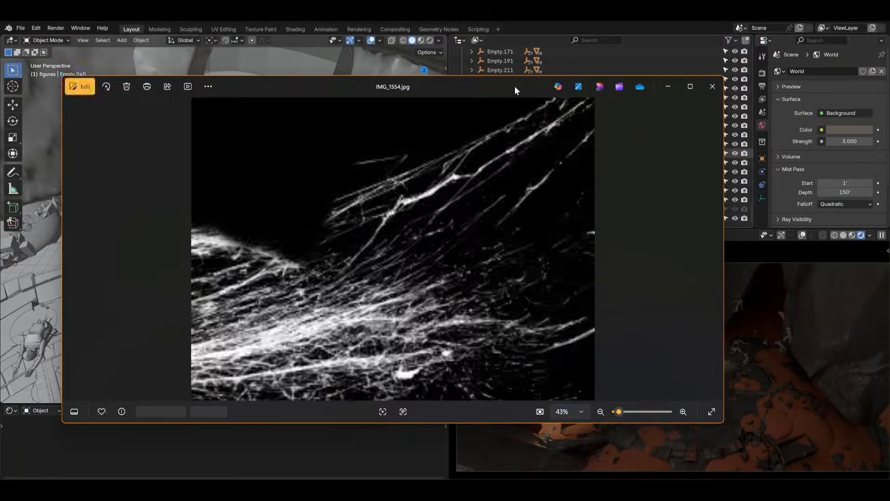
key(Right)
key(Right)
key(Right)
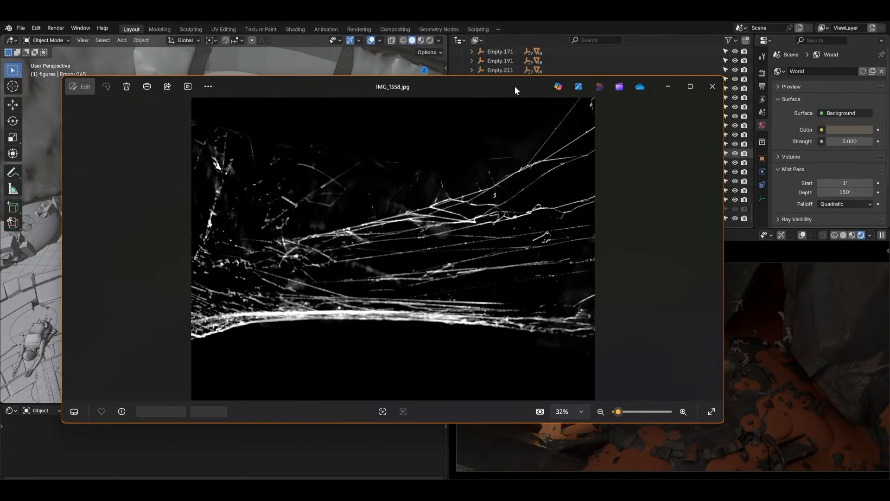
key(Right)
key(Right)
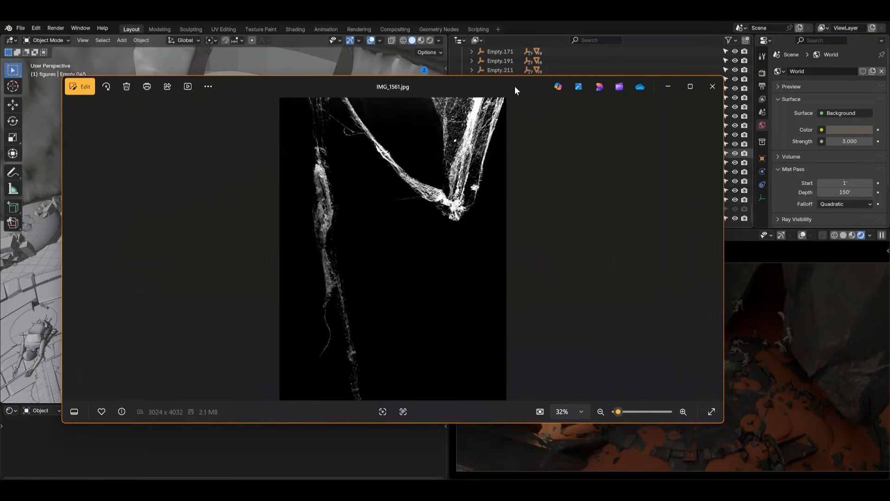
key(Right)
key(Right)
key(Right)
key(Right)
key(Right)
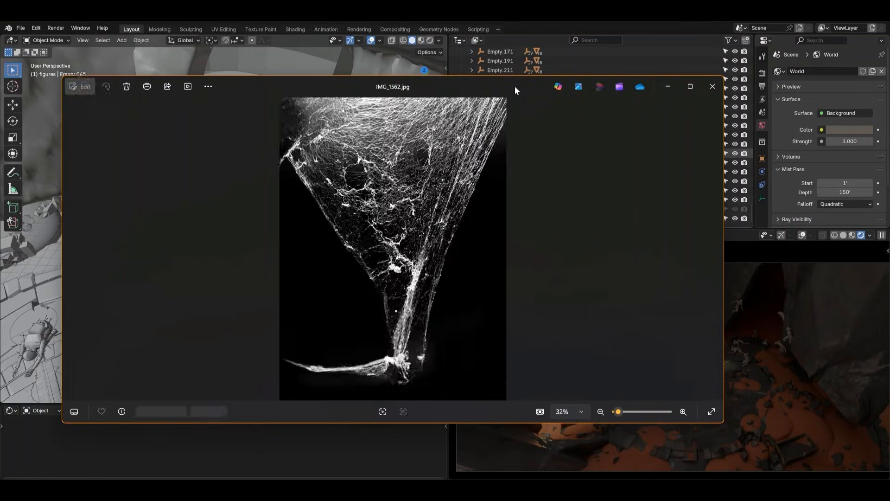
key(Right)
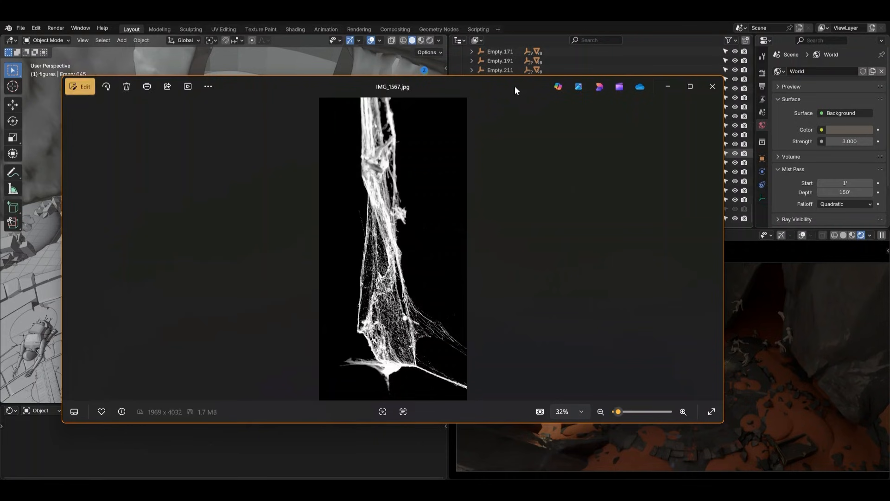
click(713, 86)
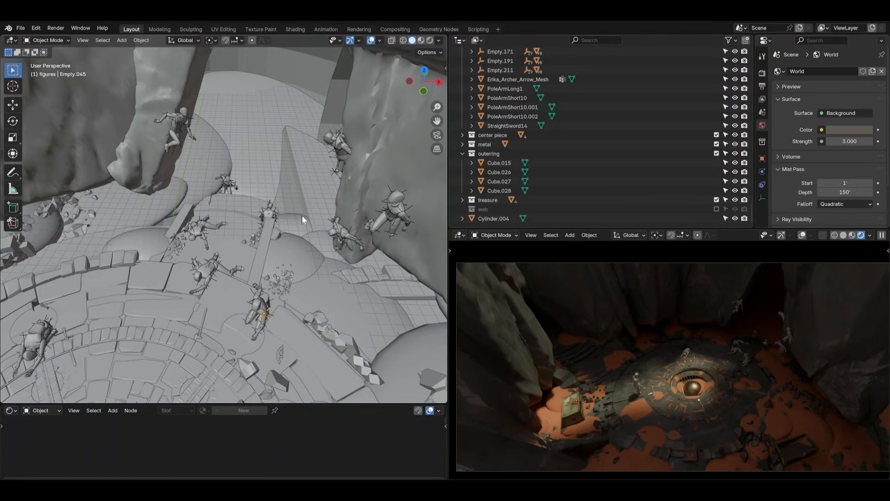
Look over the figures in the cave scene and switch to the other Blender file with the reduced ring-and-rocks scene
middle_drag(298, 208, 305, 184)
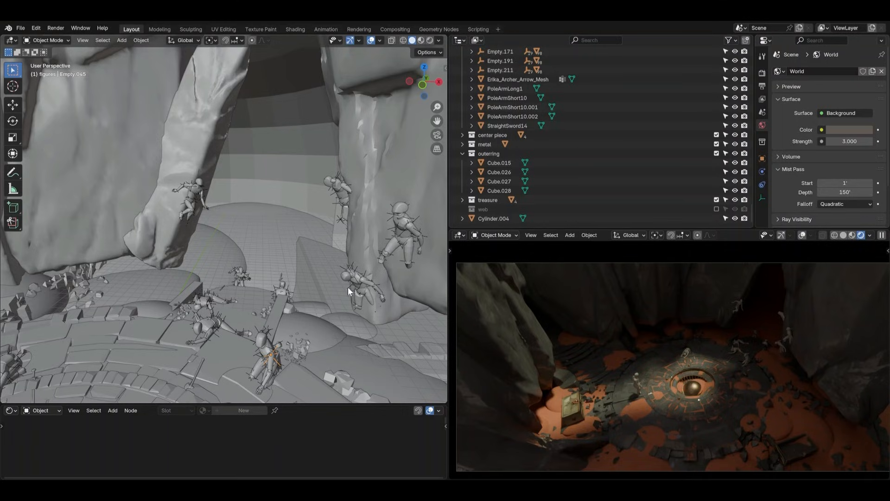
middle_drag(347, 288, 268, 213)
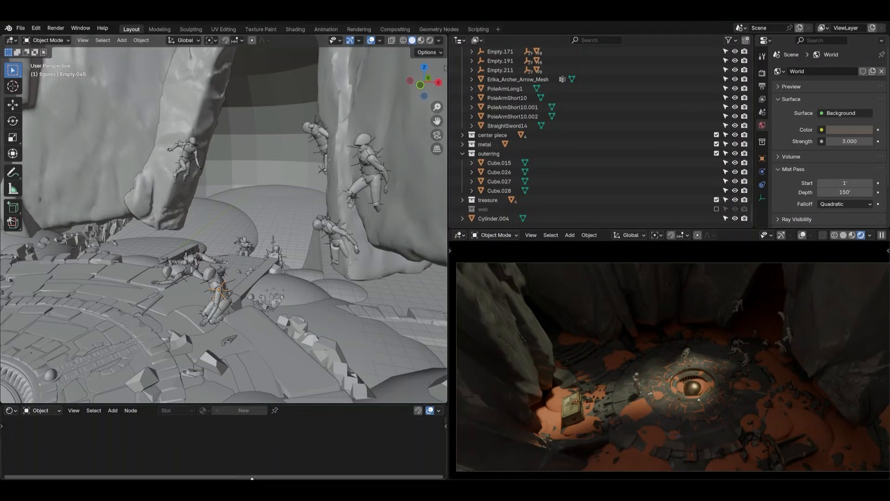
mouse_move(242, 490)
click(197, 458)
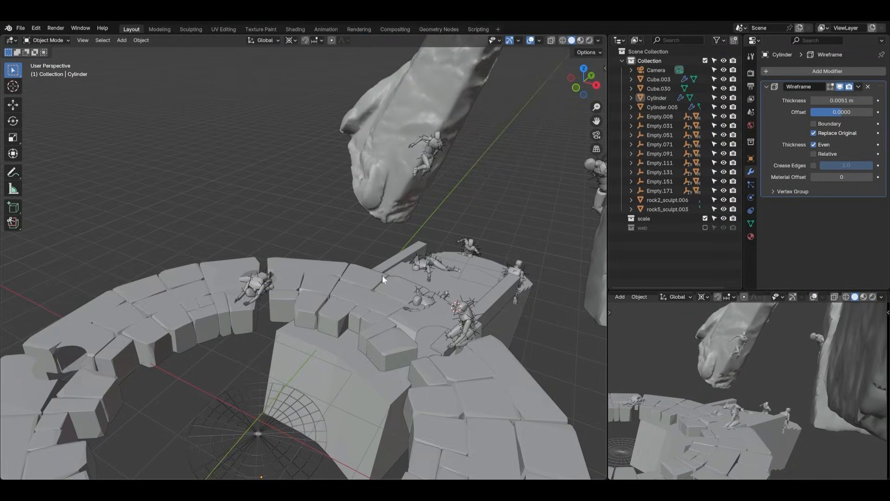
Inspect the two rock sculpts with clinging figures, selecting each in turn and finishing on rock2_sculpt.006
middle_drag(382, 275, 398, 335)
click(517, 249)
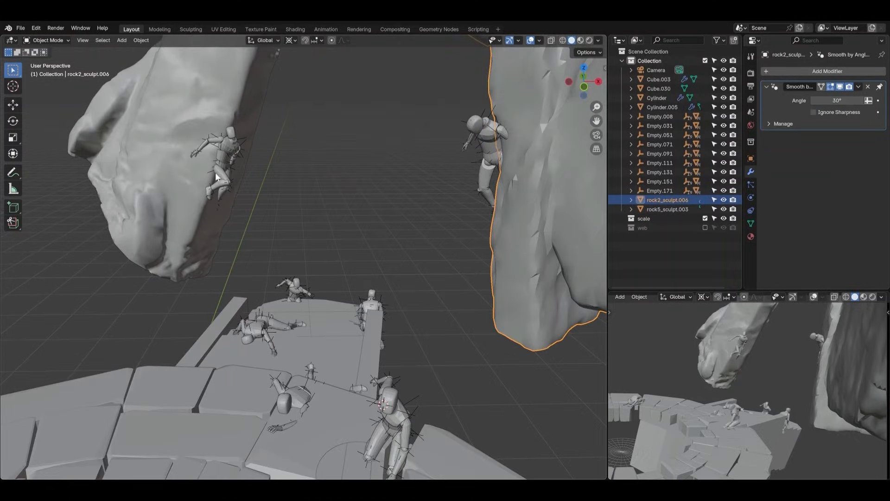
click(189, 170)
click(530, 229)
click(139, 156)
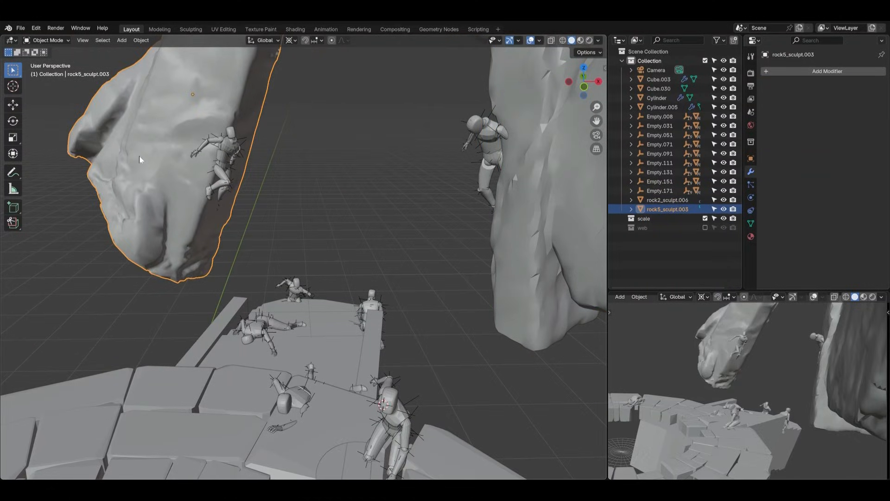
click(499, 230)
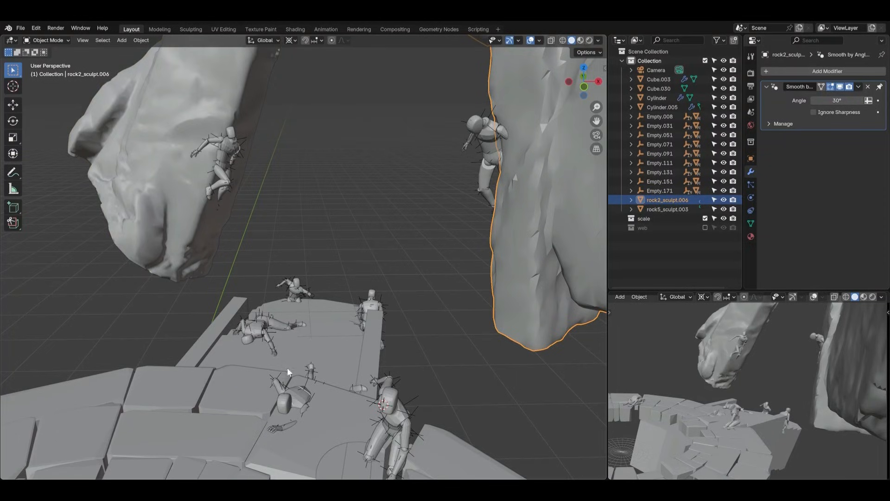
Sketch web strands with the Annotate tool between the clinging figures and the two large rocks behind them
middle_drag(421, 242, 194, 127)
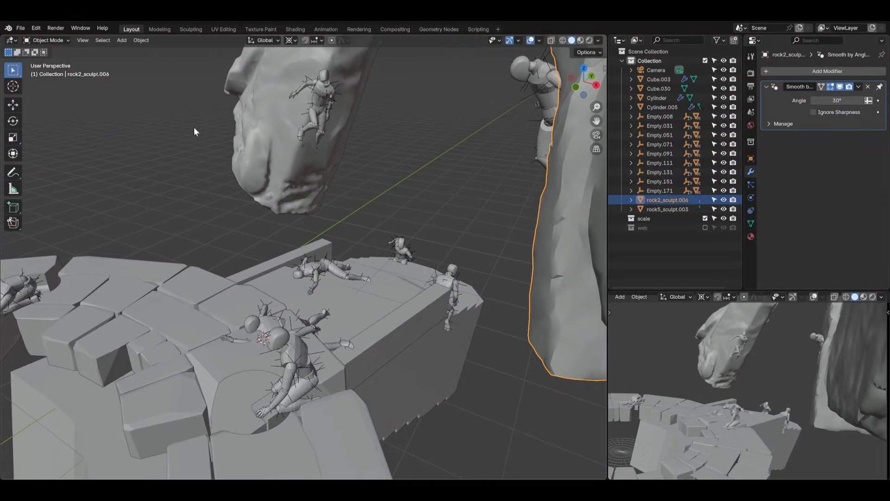
click(13, 173)
mouse_move(327, 85)
mouse_down()
mouse_move(319, 102)
mouse_move(287, 71)
mouse_up()
mouse_move(318, 109)
mouse_down()
mouse_move(270, 91)
mouse_move(254, 122)
mouse_up()
drag(318, 132, 271, 136)
click(333, 145)
drag(343, 143, 351, 150)
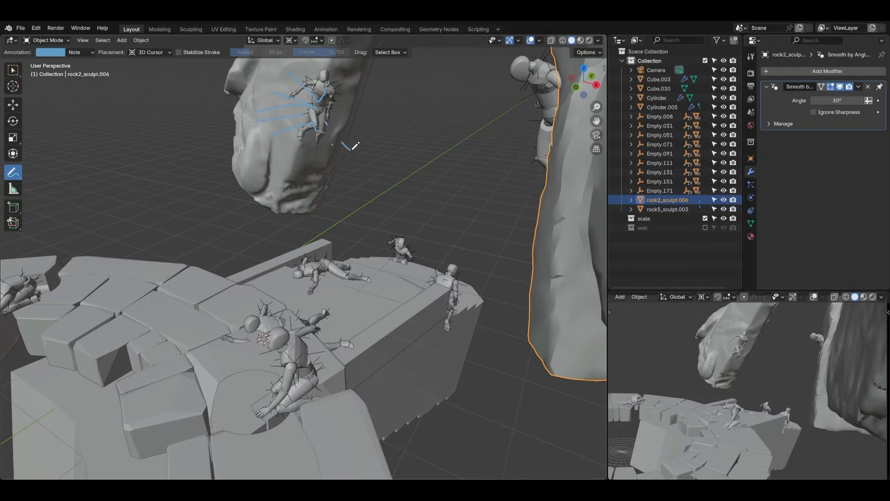
drag(327, 108, 356, 124)
mouse_move(540, 107)
mouse_down()
mouse_move(570, 167)
mouse_move(550, 109)
mouse_move(575, 115)
mouse_up()
mouse_move(552, 80)
mouse_down()
mouse_move(566, 89)
mouse_move(541, 146)
mouse_move(548, 191)
mouse_up()
Annotate web strands running from the crouching and lying figures across the stone platform and ring
drag(278, 339, 288, 388)
mouse_move(297, 318)
mouse_down()
mouse_move(253, 322)
mouse_move(407, 280)
mouse_up()
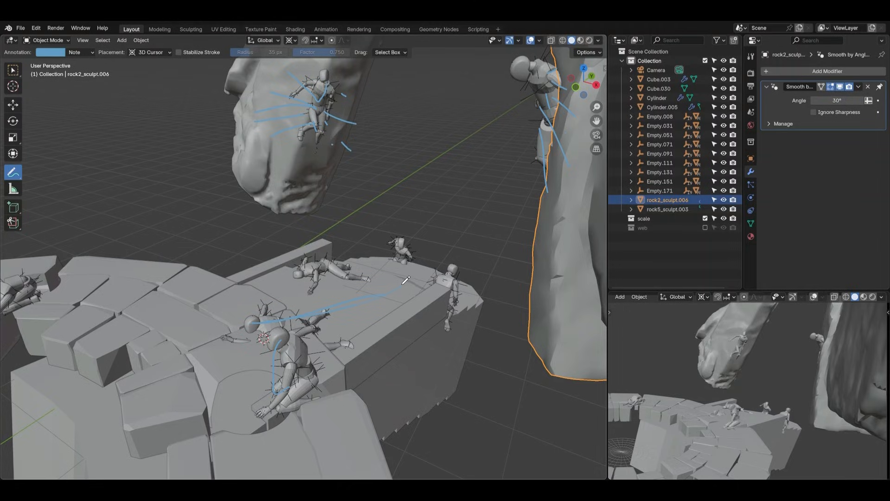
drag(316, 317, 388, 294)
drag(308, 259, 406, 253)
drag(309, 271, 390, 275)
mouse_move(300, 334)
mouse_down()
mouse_move(416, 328)
mouse_move(409, 339)
mouse_up()
drag(289, 351, 402, 349)
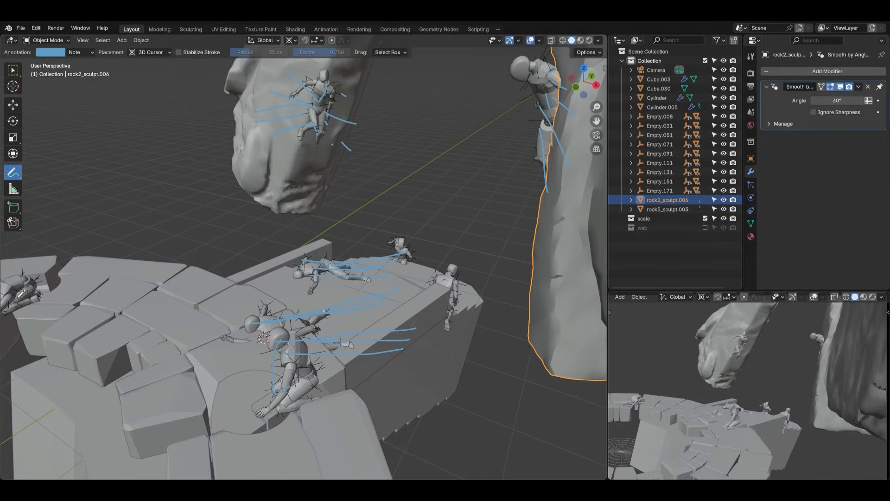
drag(17, 277, 122, 280)
drag(55, 273, 163, 283)
Erase all annotation strokes with the Annotate Eraser at a 447 px radius and return to the Select Box tool
drag(16, 181, 46, 230)
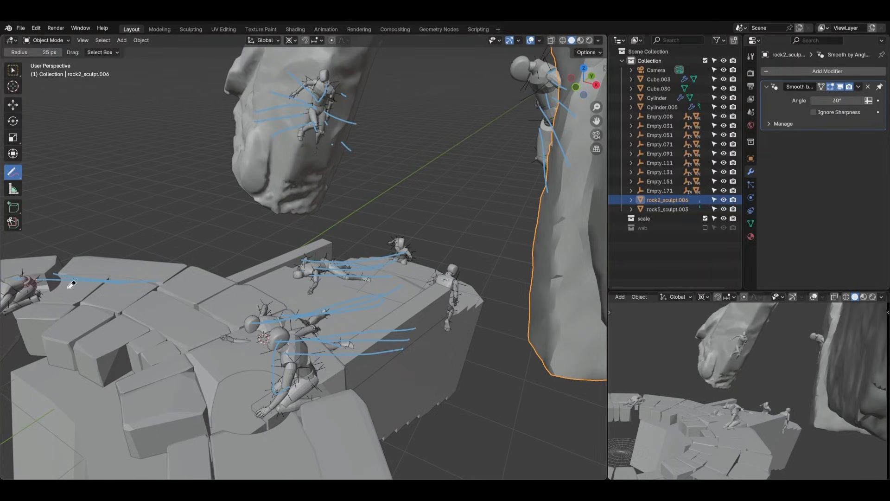
mouse_move(72, 284)
mouse_down()
mouse_move(219, 294)
mouse_move(50, 275)
mouse_up()
mouse_move(8, 261)
mouse_down()
mouse_move(104, 274)
mouse_move(420, 253)
mouse_move(330, 119)
mouse_move(500, 175)
mouse_up()
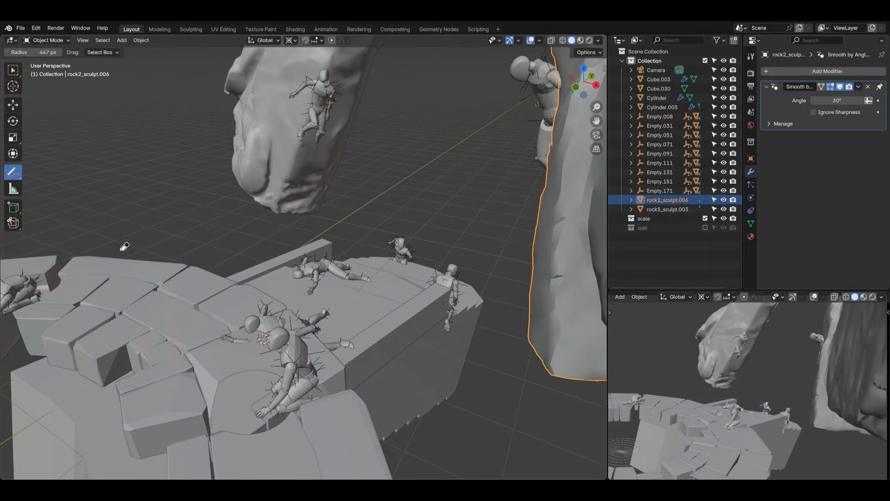
click(13, 70)
Move the circular wireframe web horizontally out of the stone ring with Z locked, reset its origin, and deselect it
middle_drag(336, 323, 376, 299)
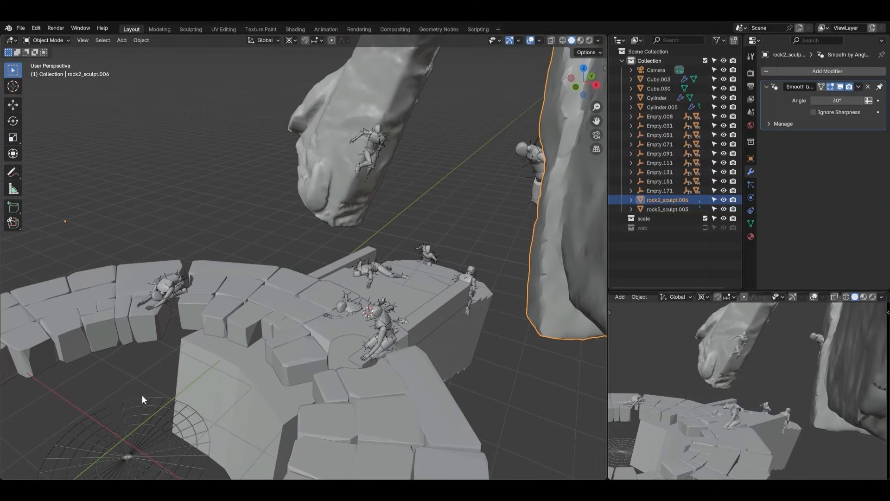
click(147, 413)
key(g)
key(shift+z)
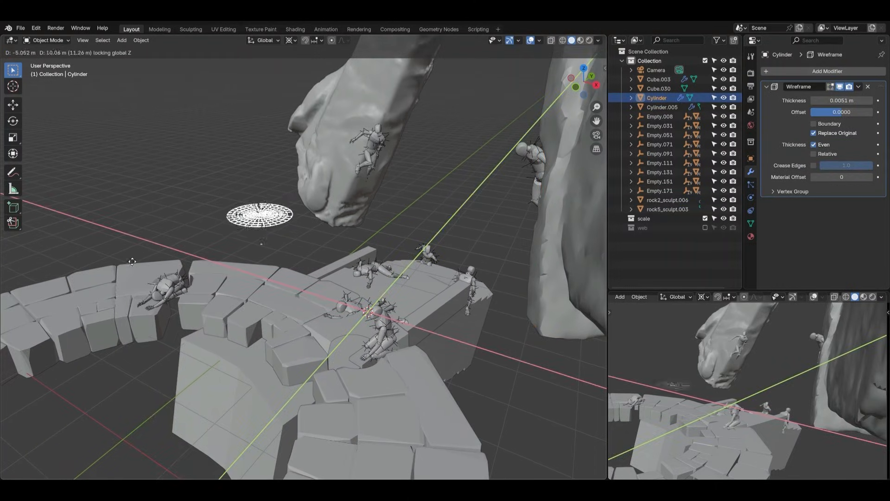
click(162, 249)
right_click(186, 244)
mouse_move(189, 243)
click(232, 252)
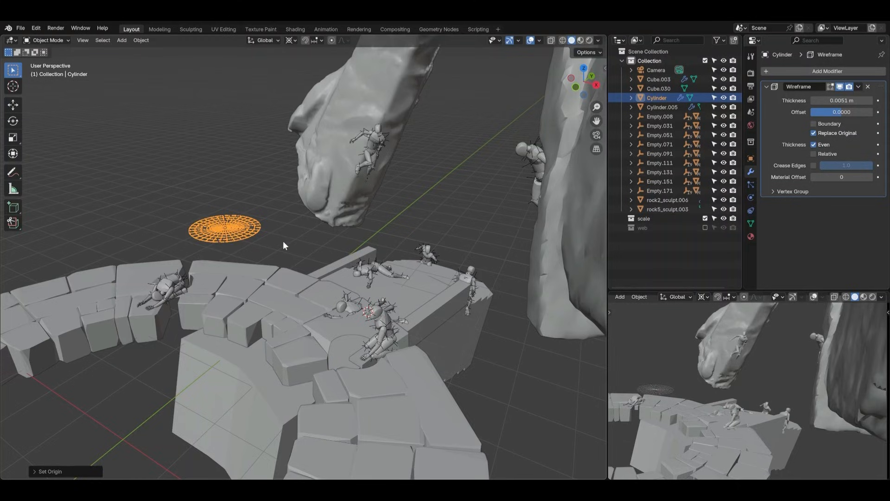
click(284, 246)
Snap the 3D cursor to the world origin at the centre of the stone ring
middle_drag(284, 245, 365, 269)
key(shift+a)
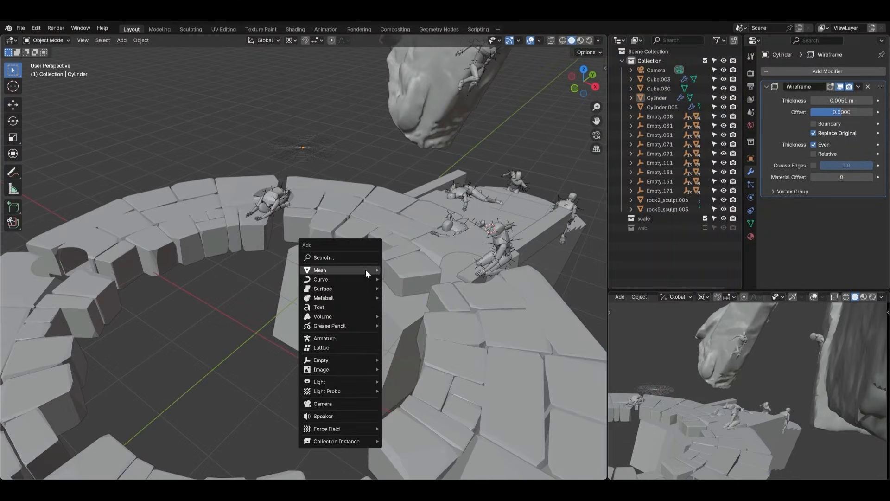
key(shift+s)
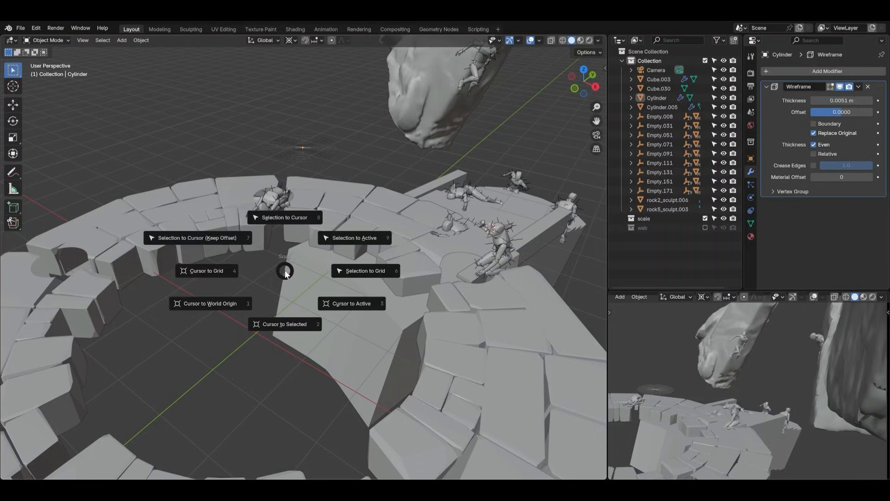
click(235, 298)
Add a cylinder mesh at the 3D cursor and scale it up inside the stone ring
key(shift+a)
mouse_move(279, 317)
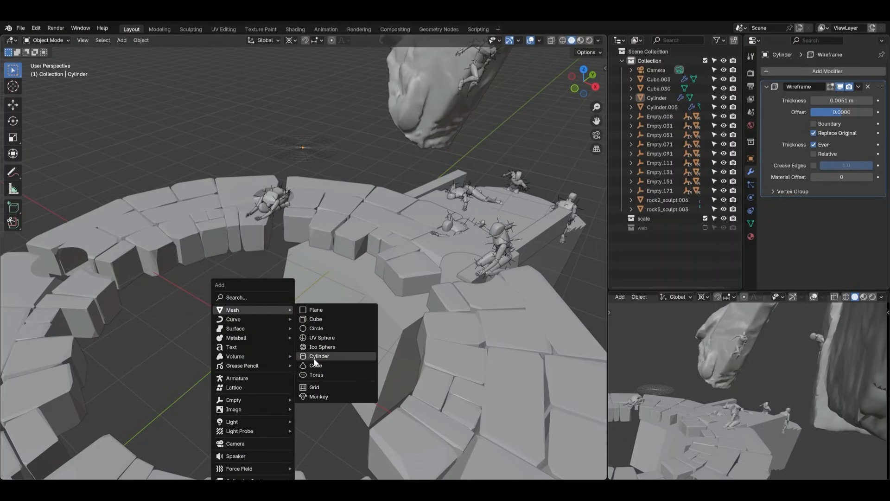
click(314, 359)
key(s)
click(339, 308)
Inset the cylinder's top face four times in Edit Mode to form evenly spaced concentric rings
key(Tab)
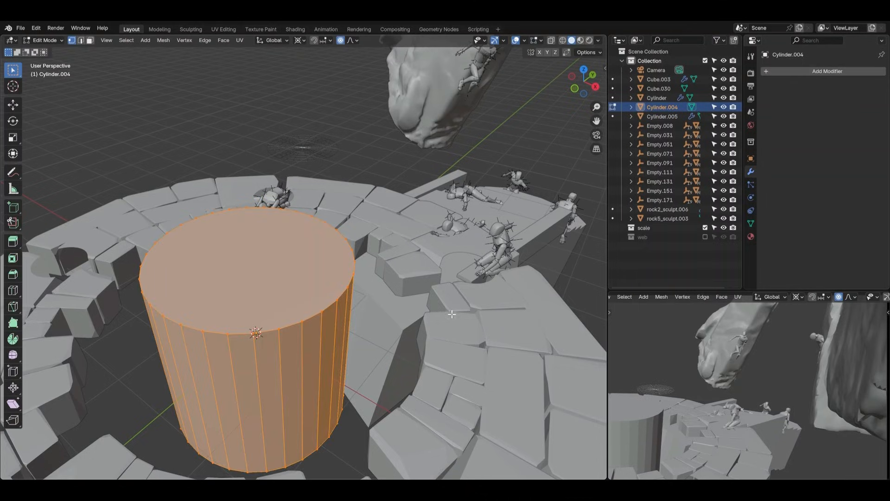
key(3)
click(295, 282)
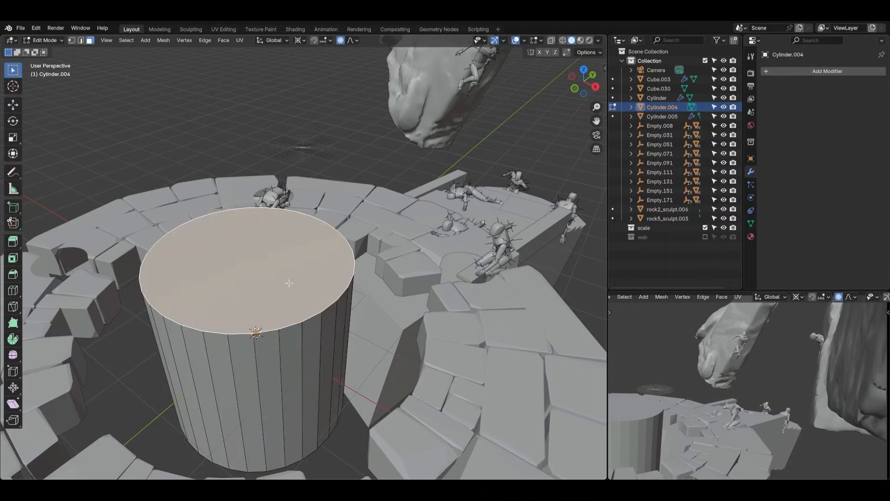
shift+middle_drag(289, 282, 370, 307)
key(i)
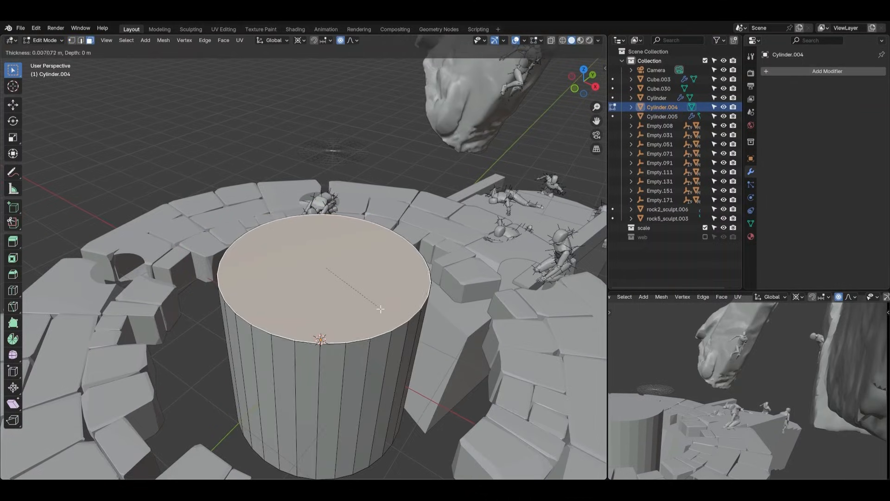
click(372, 306)
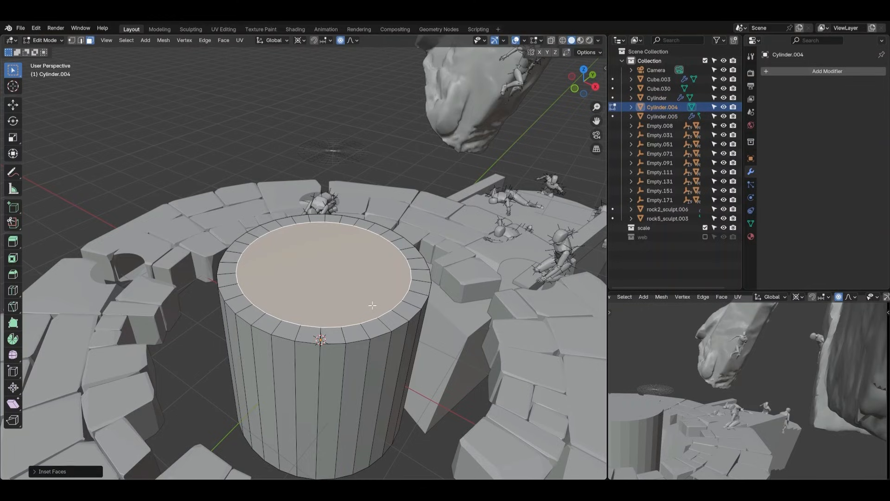
key(shift+r)
key(shift+r)
key(shift+r)
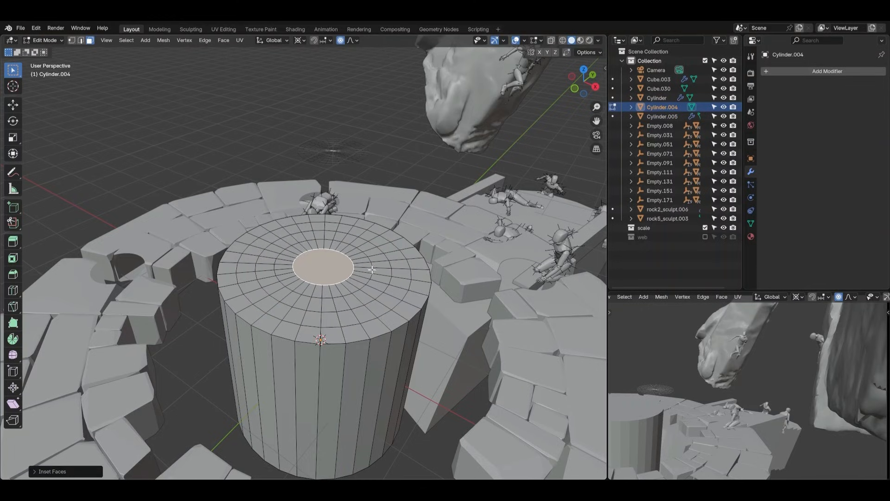
Poke the innermost top face so its edges converge at the centre, and frame the result
key(ctrl+f)
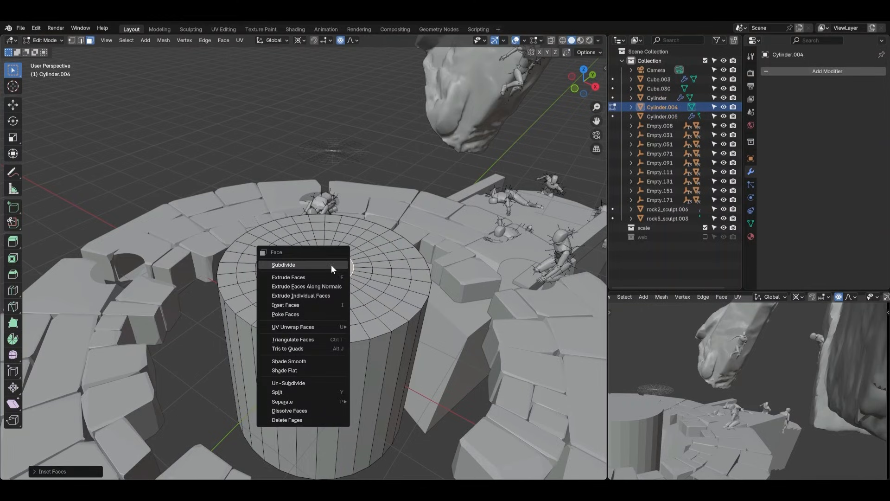
click(305, 314)
key(KP_Decimal)
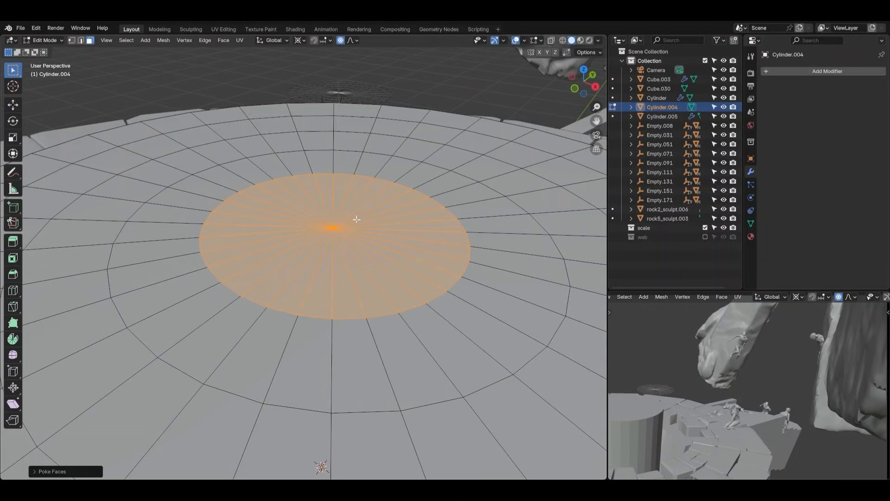
Delete all of the cylinder's side and bottom faces, keeping only the flat ringed disc at its top
scroll(293, 246, down, 10)
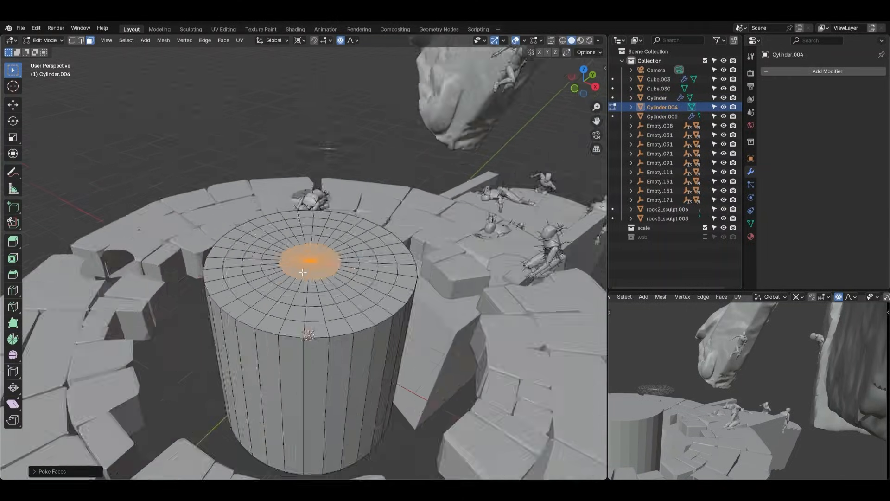
middle_drag(314, 271, 313, 244)
key(alt+z)
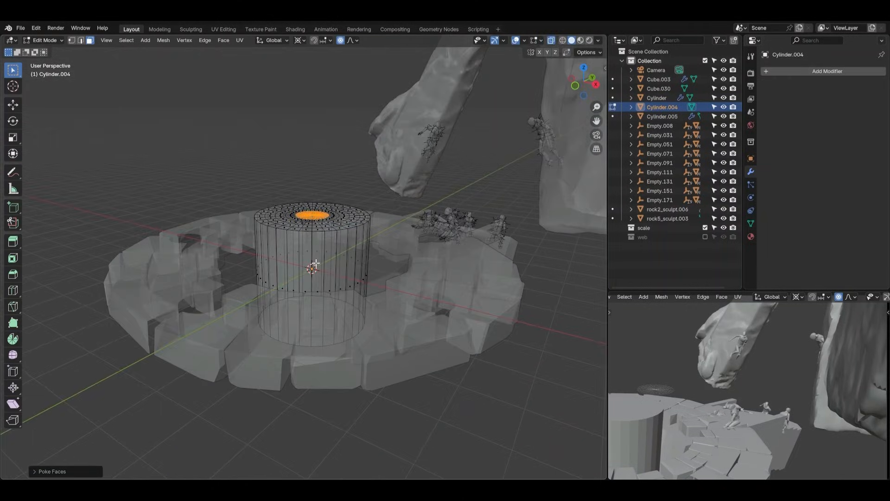
scroll(297, 231, up, 4)
middle_drag(268, 210, 254, 186)
drag(168, 134, 409, 199)
key(alt+z)
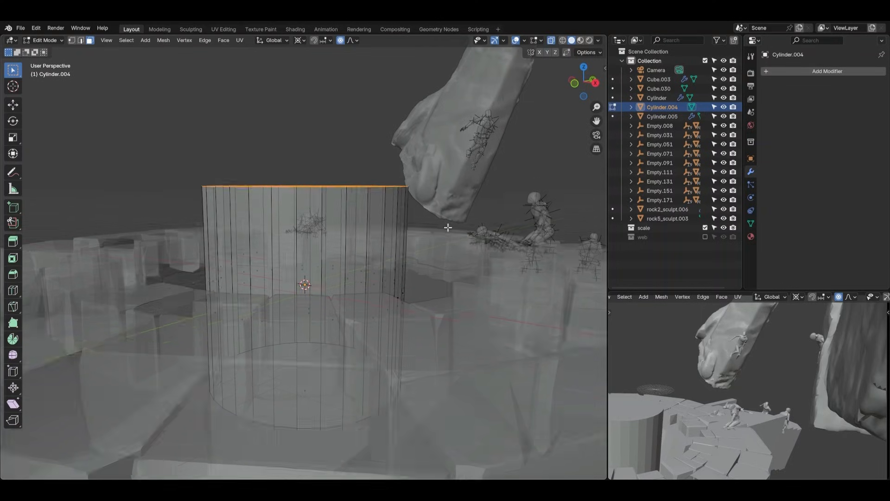
middle_drag(447, 228, 444, 261)
key(ctrl+i)
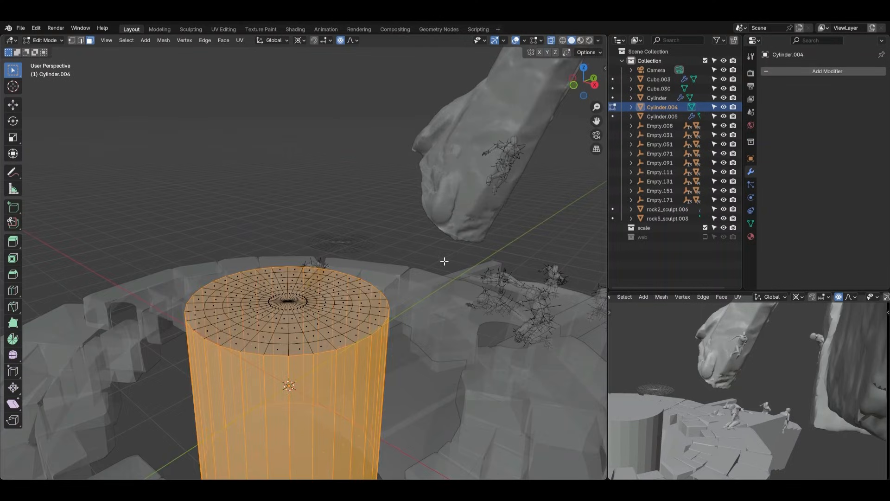
key(x)
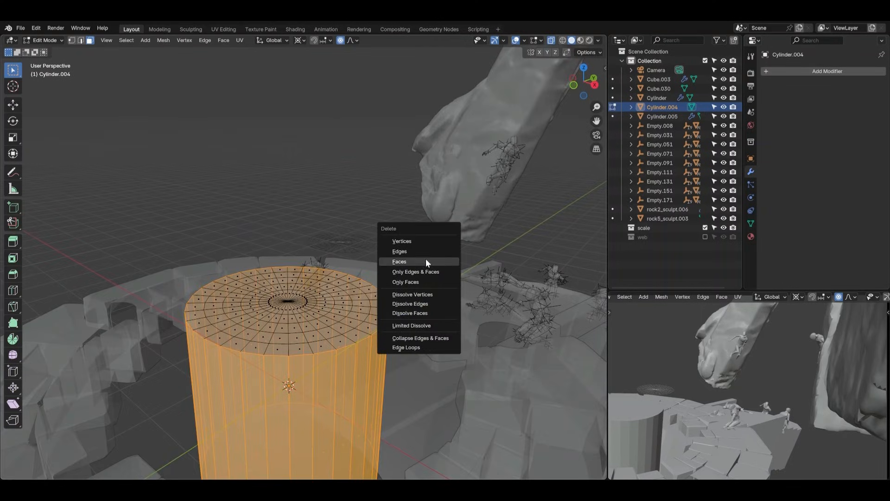
click(425, 258)
Return to Object Mode, turn off X-ray, and toggle the wireframe display on and off to check the disc's edges
key(ctrl+Tab)
click(226, 289)
middle_drag(237, 294, 316, 283)
key(alt+z)
key(q)
click(265, 333)
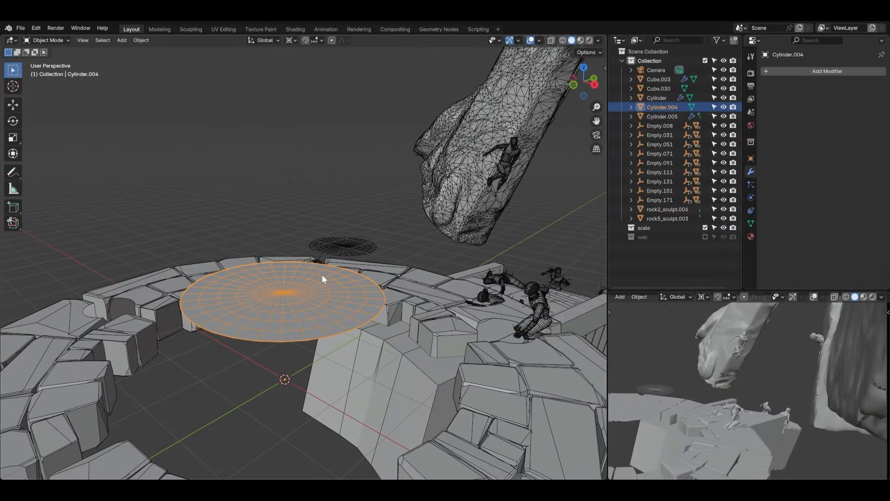
key(q)
click(322, 273)
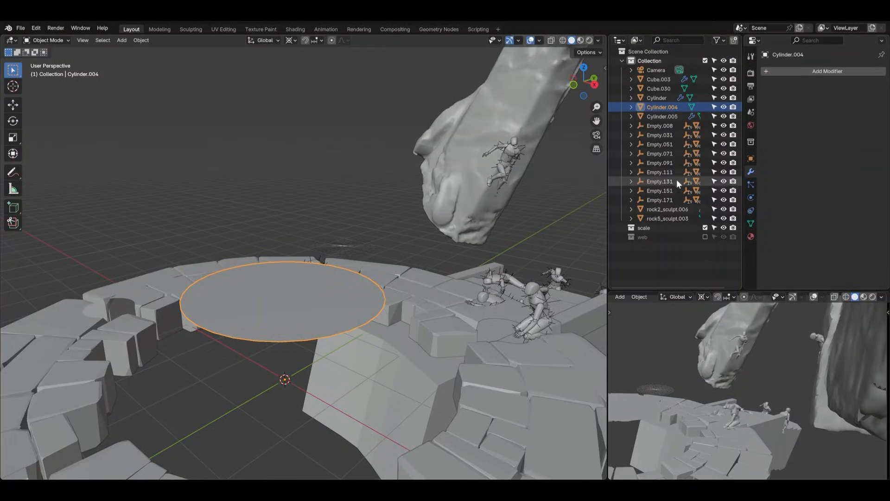
Add a Wireframe modifier to the ringed disc so its edges become web strands
click(791, 71)
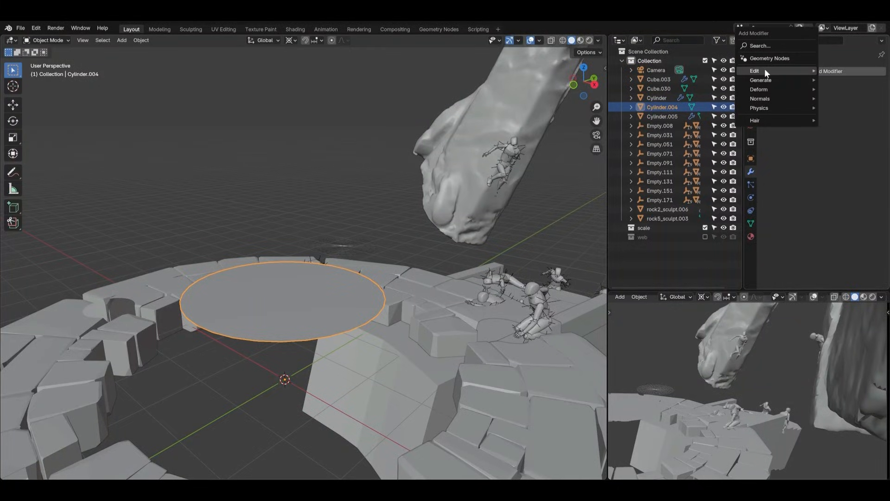
mouse_move(764, 69)
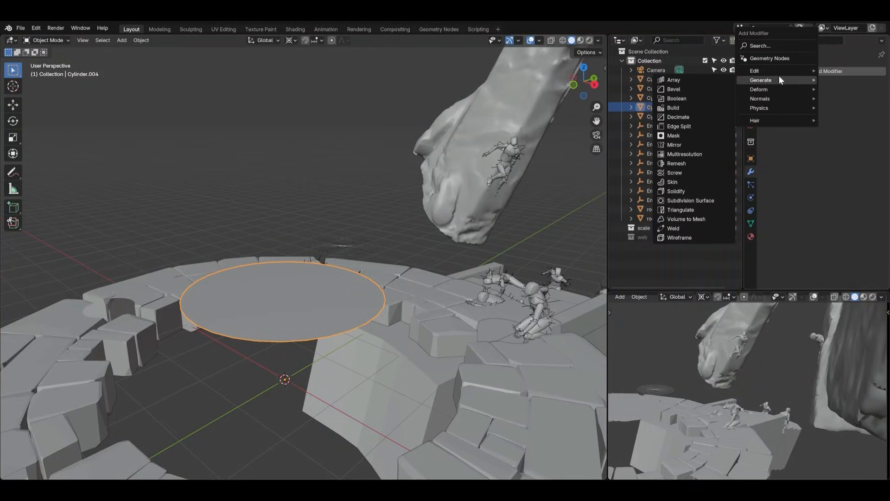
click(674, 238)
middle_drag(327, 314, 385, 330)
scroll(407, 335, up, 4)
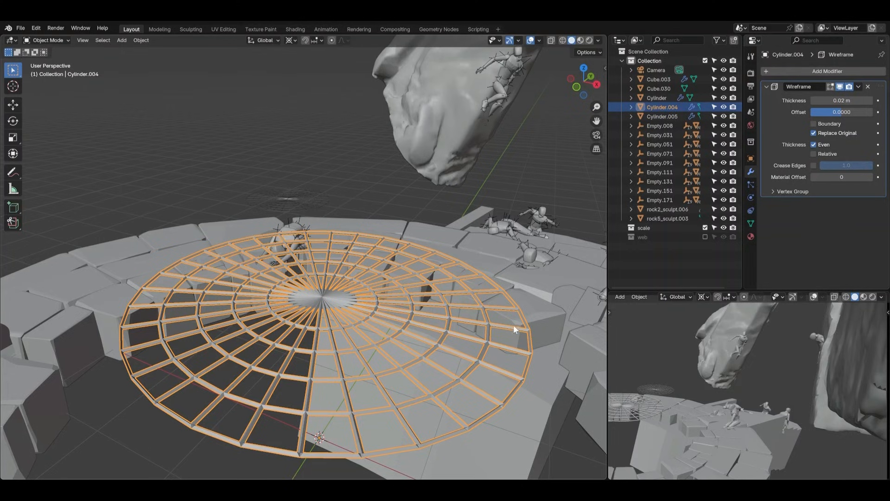
Set the Wireframe modifier's thickness to 0.005 m and inspect the strands up close
middle_drag(491, 329, 334, 259)
click(842, 100)
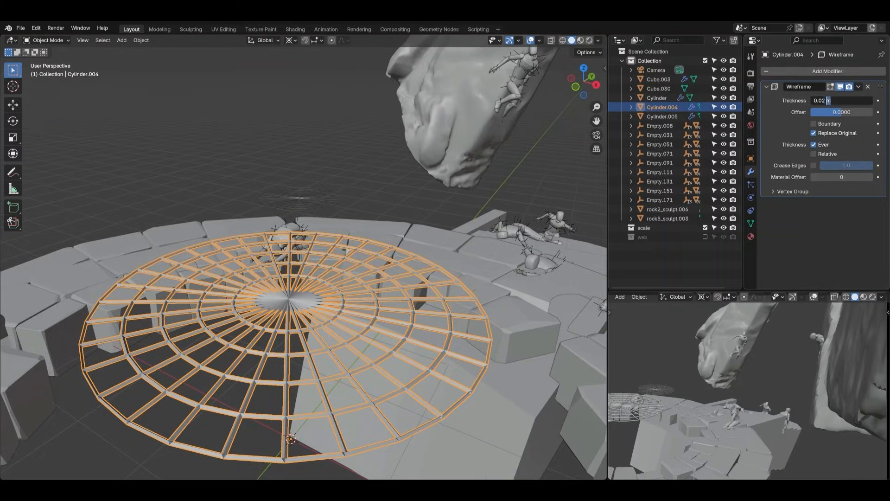
mouse_move(828, 101)
mouse_down()
mouse_move(814, 100)
mouse_move(842, 100)
mouse_up()
click(810, 102)
click(369, 185)
scroll(370, 186, down, 4)
middle_drag(370, 186, 380, 231)
scroll(403, 240, up, 5)
click(315, 262)
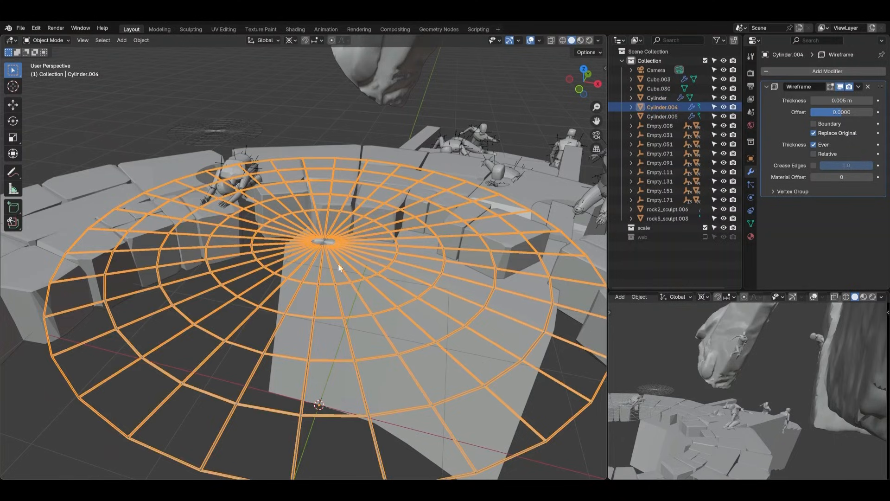
Set the Wireframe thickness to 0.002 m, check it from a distance, and reselect the web disc
drag(842, 101, 832, 101)
click(368, 98)
scroll(394, 136, down, 4)
middle_drag(418, 170, 375, 187)
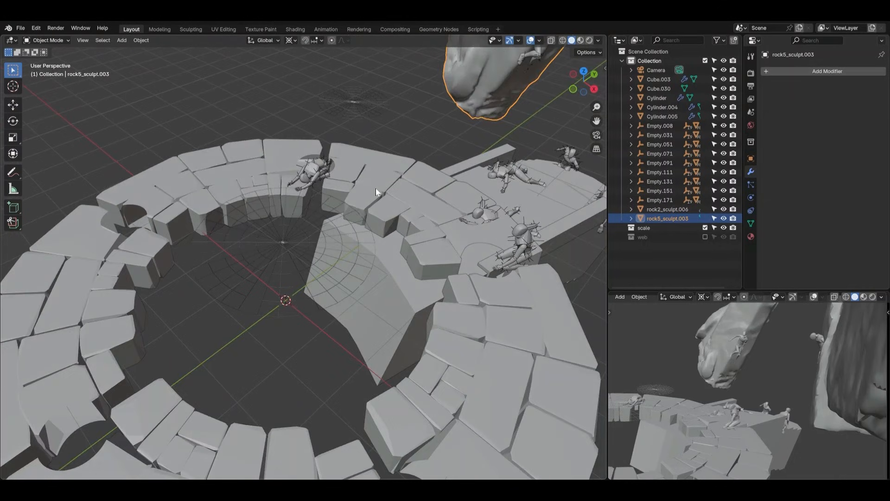
click(288, 239)
scroll(288, 239, up, 4)
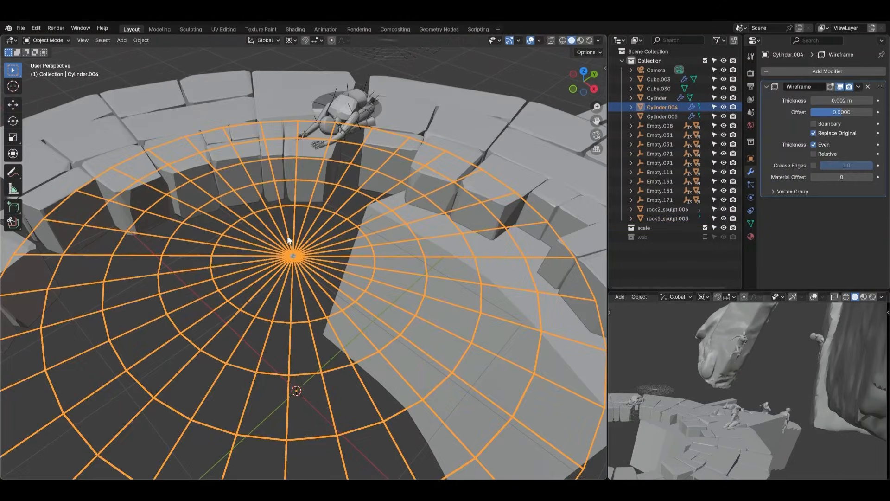
Add a Subdivision Surface modifier to the web and place it above the Wireframe modifier in the stack
click(768, 87)
click(807, 71)
text(sub)
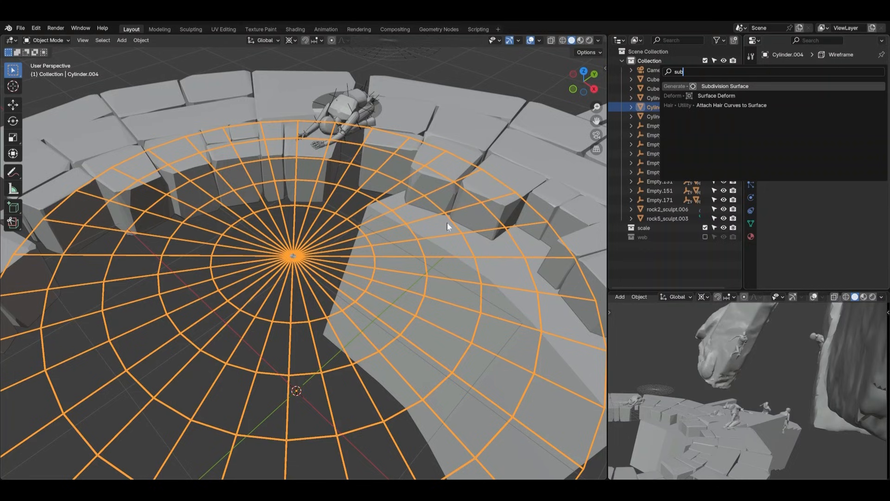
key(Return)
middle_drag(355, 253, 335, 237)
scroll(335, 239, down, 6)
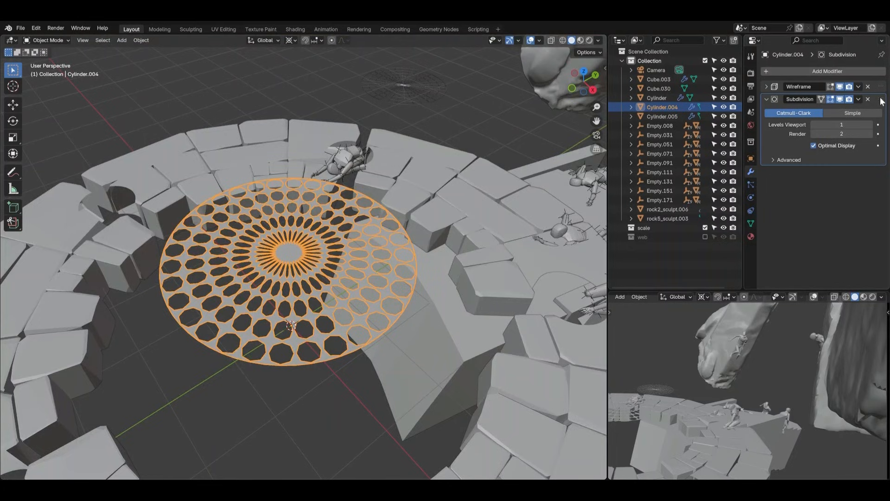
drag(883, 102, 883, 87)
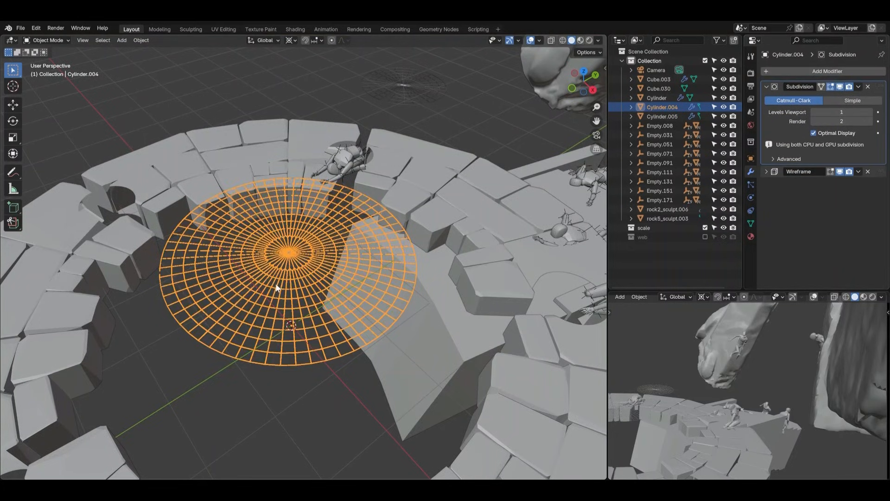
Toggle the Subdivision modifier's viewport display repeatedly to compare web densities, leaving it off
click(839, 87)
click(839, 86)
click(839, 86)
click(839, 86)
click(839, 86)
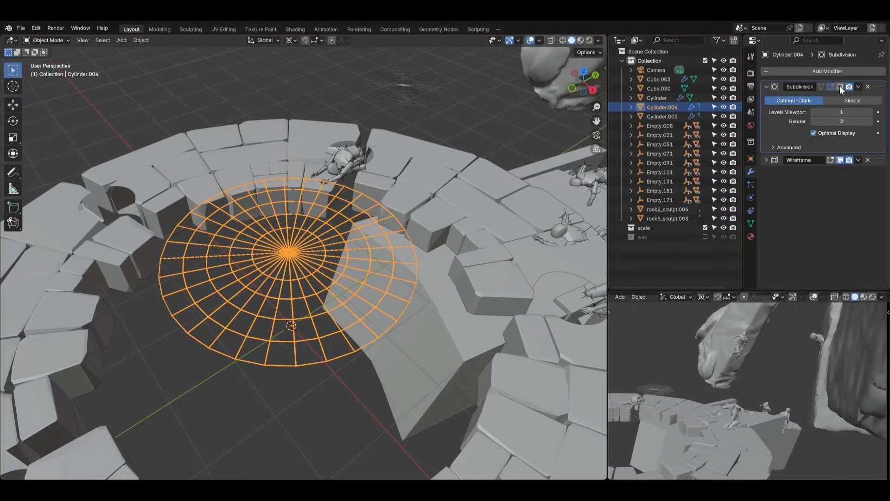
click(839, 87)
click(839, 86)
click(840, 87)
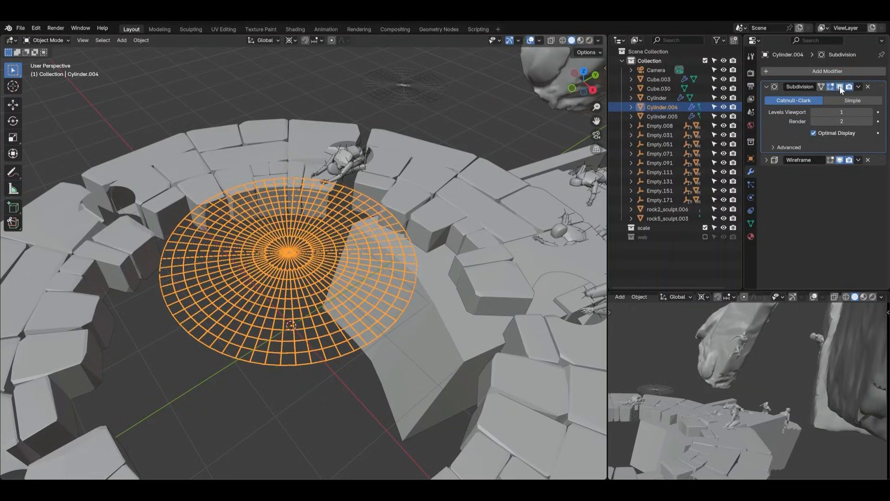
click(839, 86)
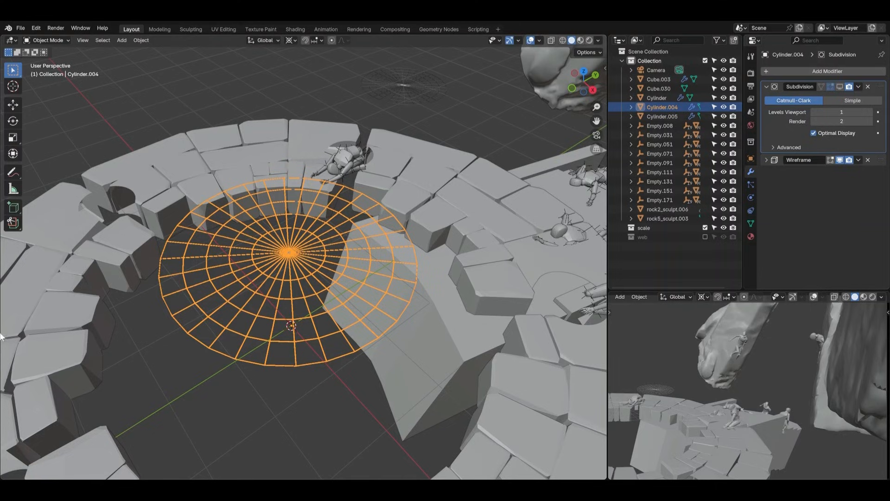
Set the web's Wireframe thickness to 0.0039 m
click(523, 139)
scroll(445, 199, down, 4)
shift+middle_drag(383, 245, 301, 259)
scroll(206, 277, up, 1)
shift+middle_drag(262, 285, 271, 327)
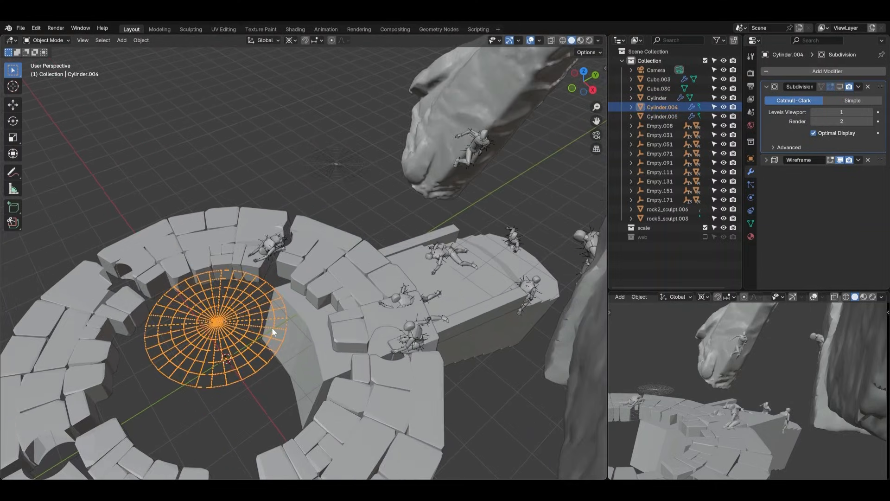
click(767, 159)
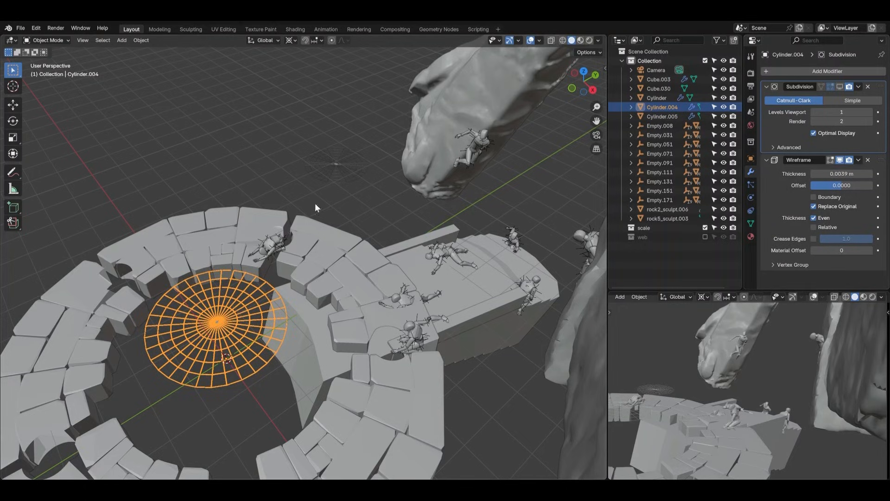
Duplicate the web disc and move the copy horizontally from the stone ring to the hanging rock
click(223, 143)
middle_drag(223, 144, 242, 281)
click(242, 281)
key(shift+d)
key(y)
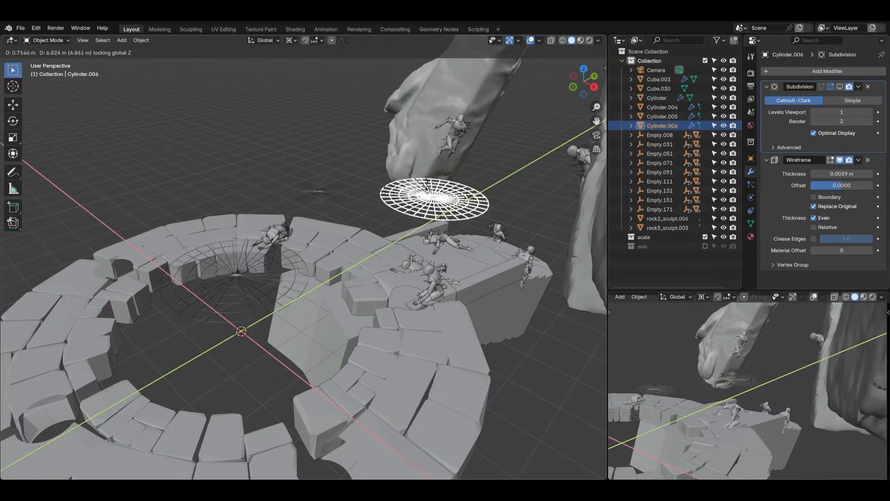
click(449, 173)
Set the web copy's origin to its geometry
right_click(480, 176)
mouse_move(480, 176)
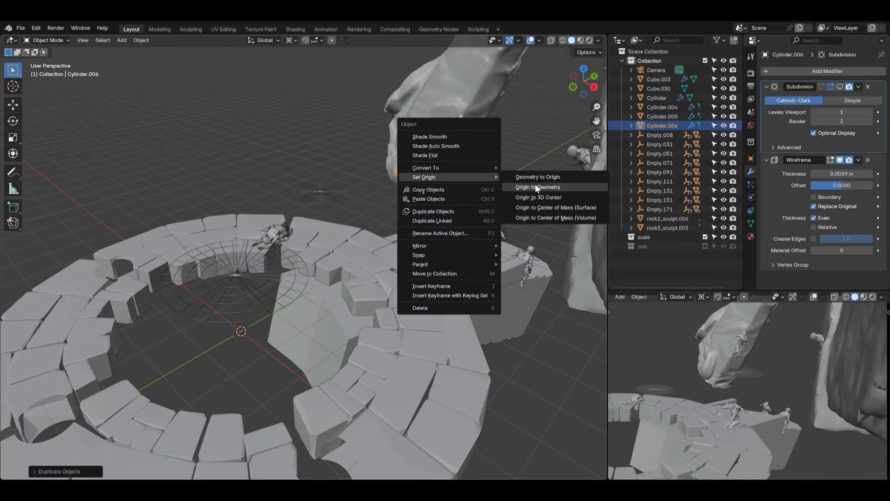
click(535, 185)
key(r)
key(r)
right_click(440, 130)
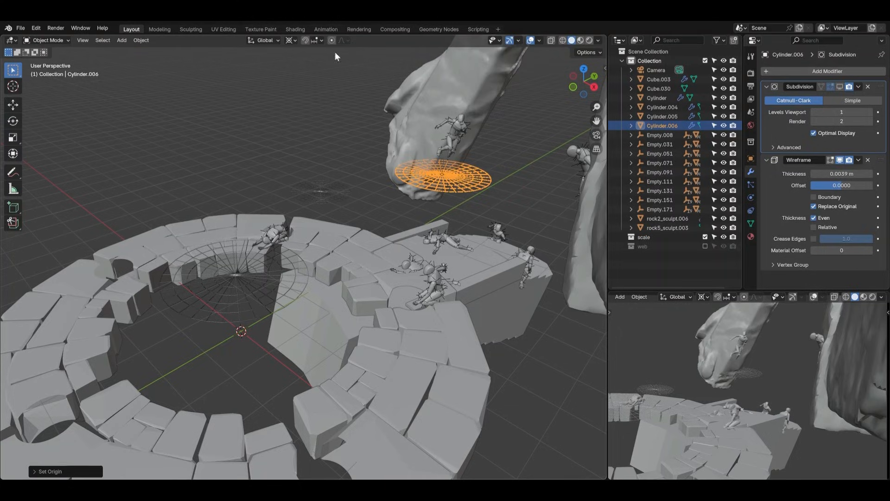
Set the transform pivot to Bounding Box Center and trackball-rotate the web copy so it stands upright
click(289, 40)
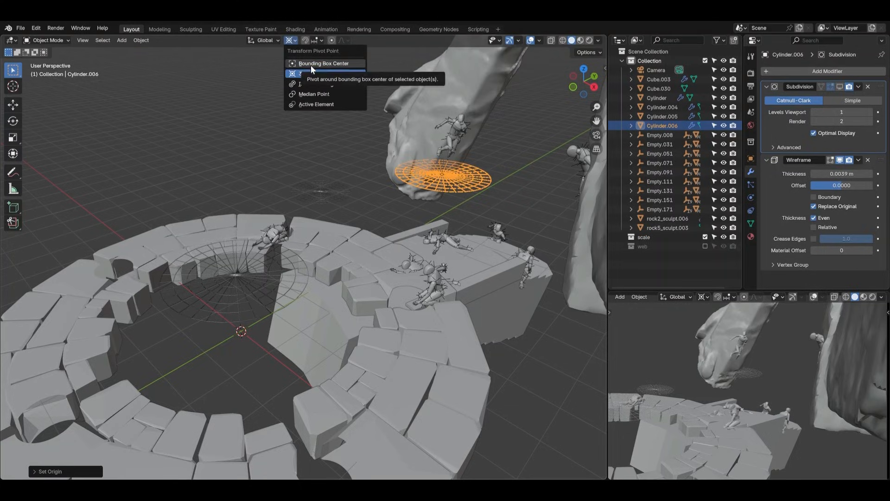
click(310, 64)
key(r)
key(r)
click(472, 197)
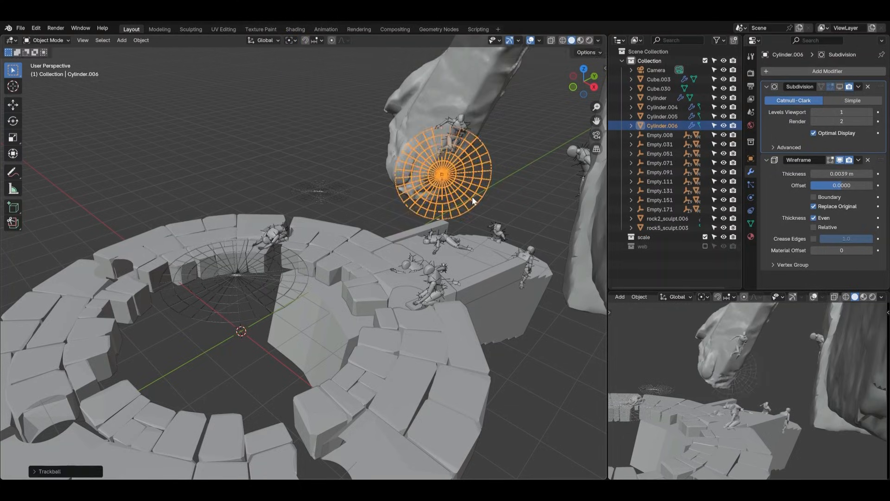
Move the upright web copy next to the figure on the hanging rock, adjusting its horizontal position from above
key(g)
click(480, 165)
key(KP_Decimal)
middle_drag(183, 258, 225, 295)
scroll(345, 211, down, 3)
key(g)
key(shift+z)
click(382, 267)
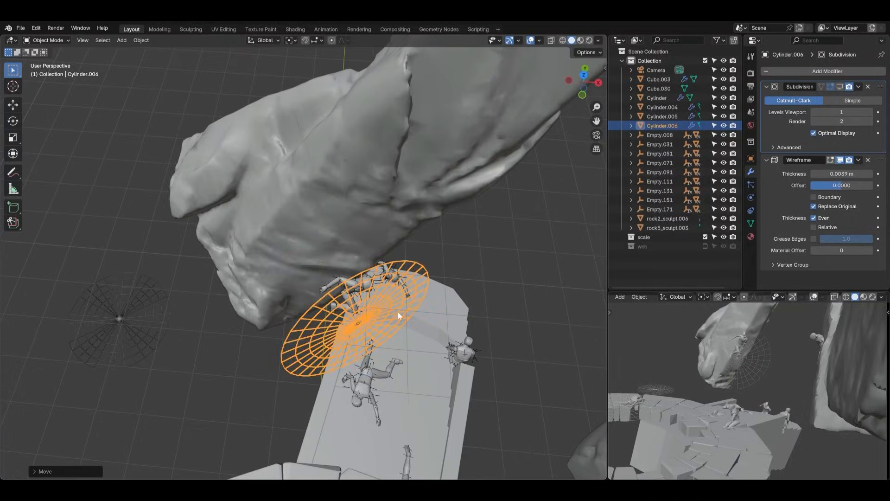
Rotate the web copy until it is vertical and reposition it directly in front of the figure on the hanging rock
middle_drag(382, 267, 439, 207)
key(g)
click(435, 168)
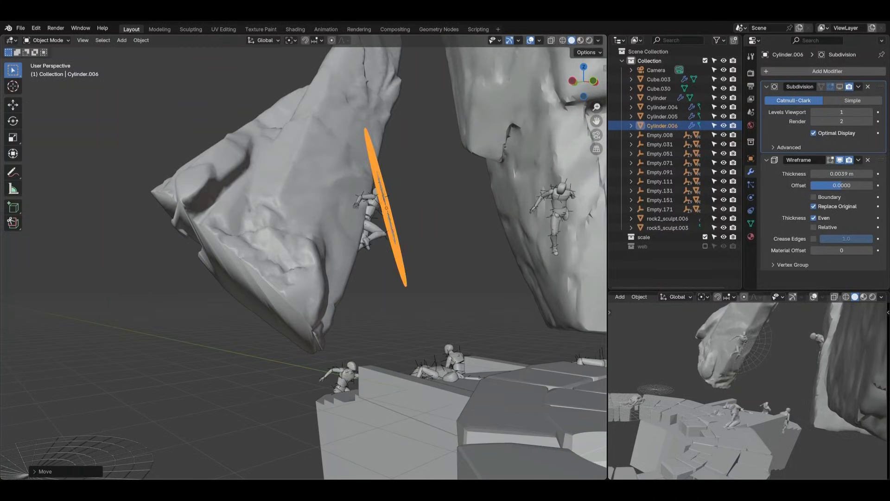
key(r)
click(451, 180)
key(g)
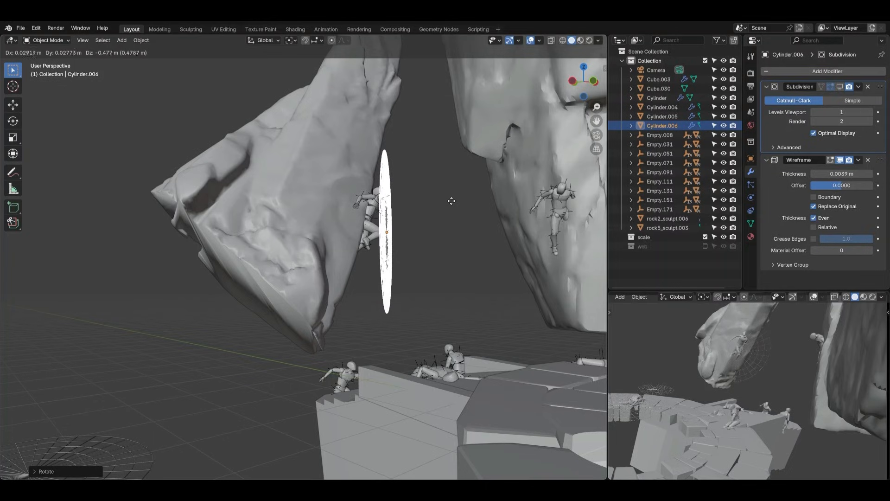
click(451, 201)
In Edit Mode, select the web copy's vertices except the inner ones and pull them about 0.3 m toward the hanging rock with proportional editing
middle_drag(451, 201, 344, 122)
key(Tab)
key(1)
key(alt+z)
drag(369, 120, 529, 348)
middle_drag(529, 343, 286, 215)
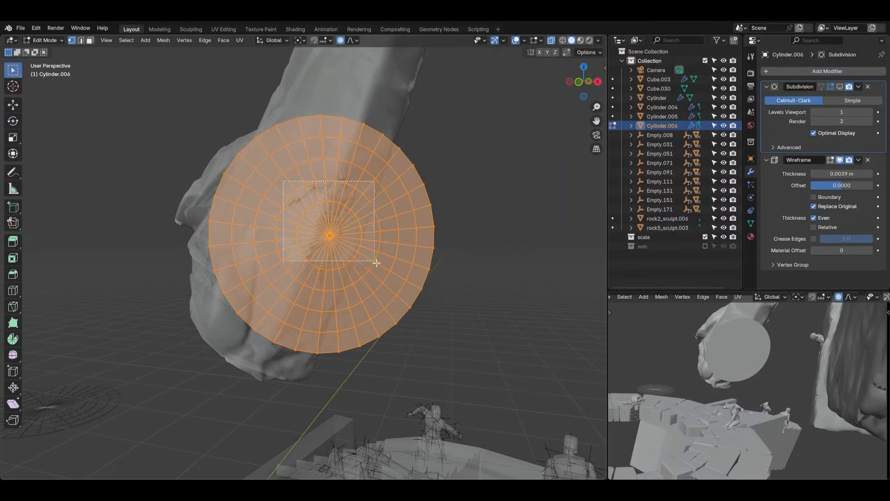
ctrl+drag(376, 262, 376, 262)
middle_drag(359, 273, 329, 57)
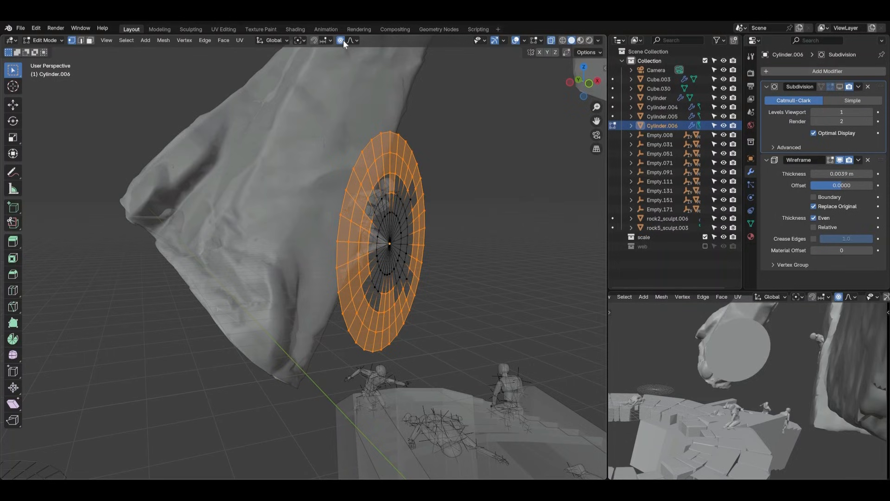
middle_drag(477, 235, 511, 236)
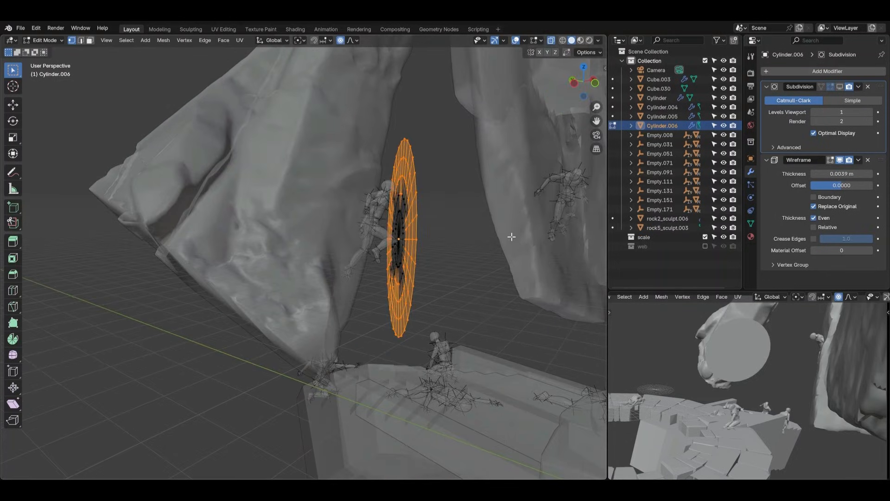
key(g)
scroll(502, 236, up, 2)
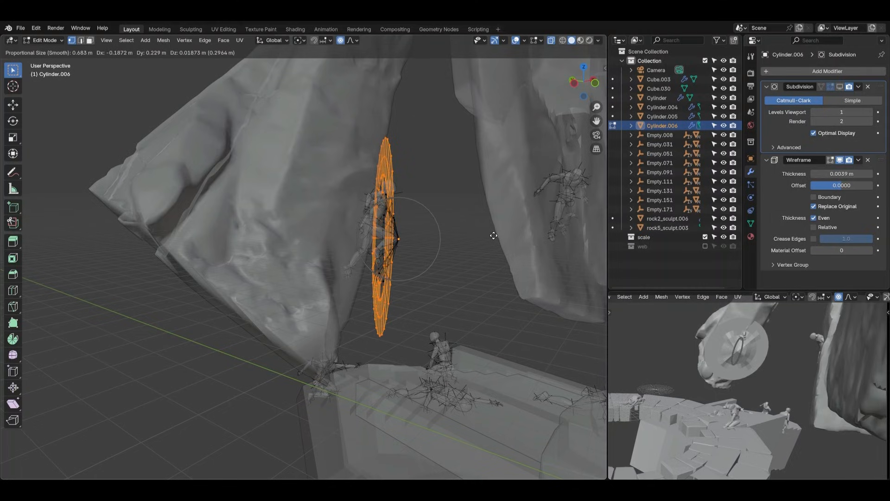
click(496, 237)
Switch to edge selection, select the web copy's outer edge ring and move it toward the hanging rock with proportional editing
middle_drag(496, 237, 414, 211)
key(2)
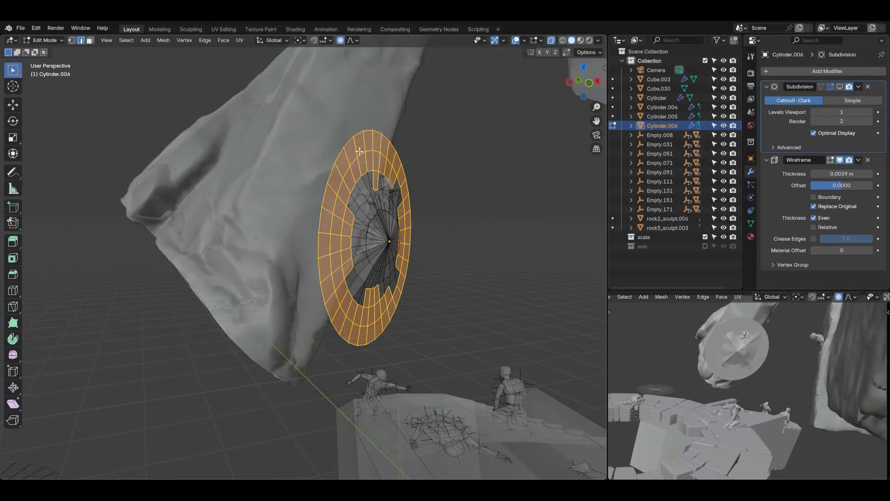
alt+click(348, 140)
middle_drag(349, 141, 445, 179)
key(g)
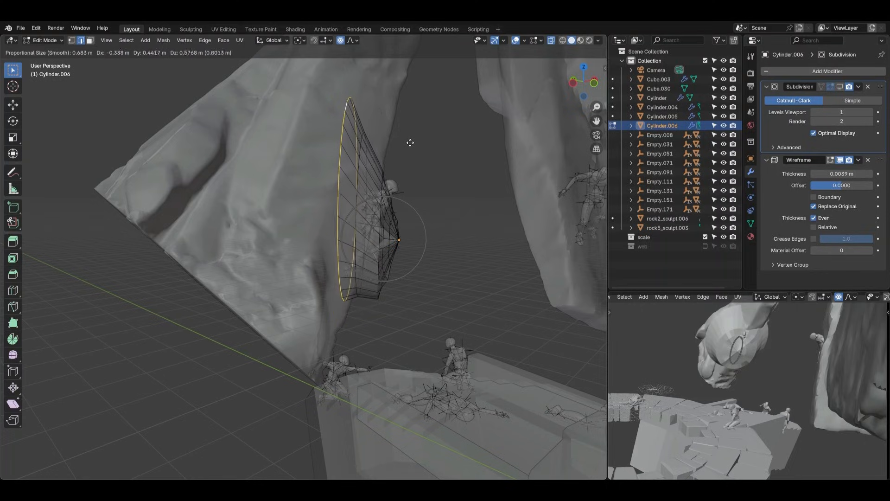
click(411, 179)
Enlarge the web's outer edge ring and tilt it to follow the hanging rock's slope, ending in Object Mode
key(s)
click(422, 170)
key(g)
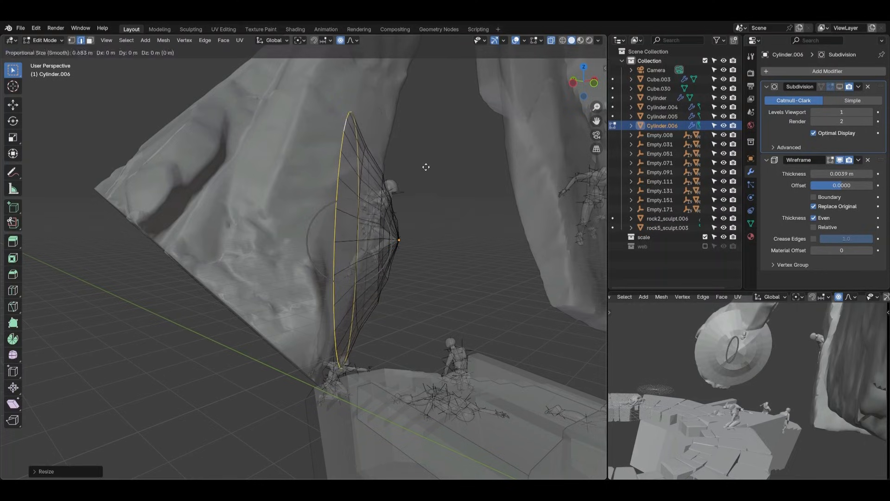
key(r)
click(426, 167)
key(r)
click(445, 177)
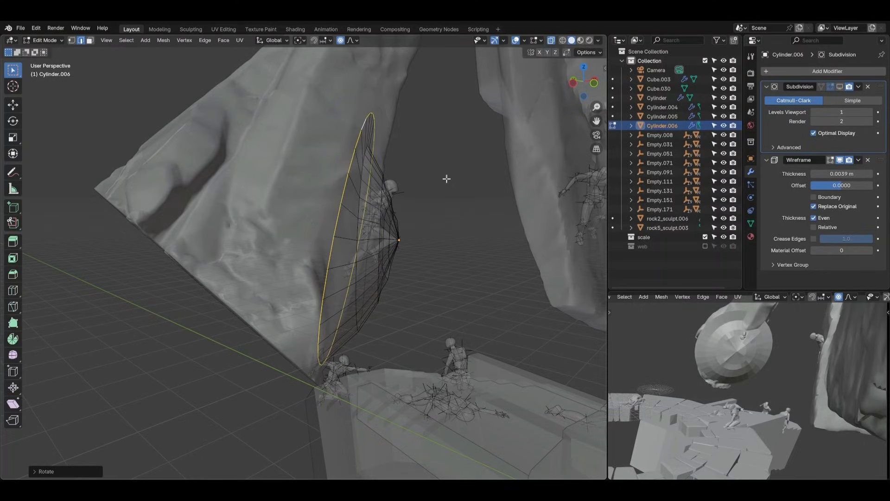
key(Tab)
Scale the whole web copy to about 0.8 along its local X axis and shrink it along local Y
click(440, 216)
middle_drag(440, 216, 401, 269)
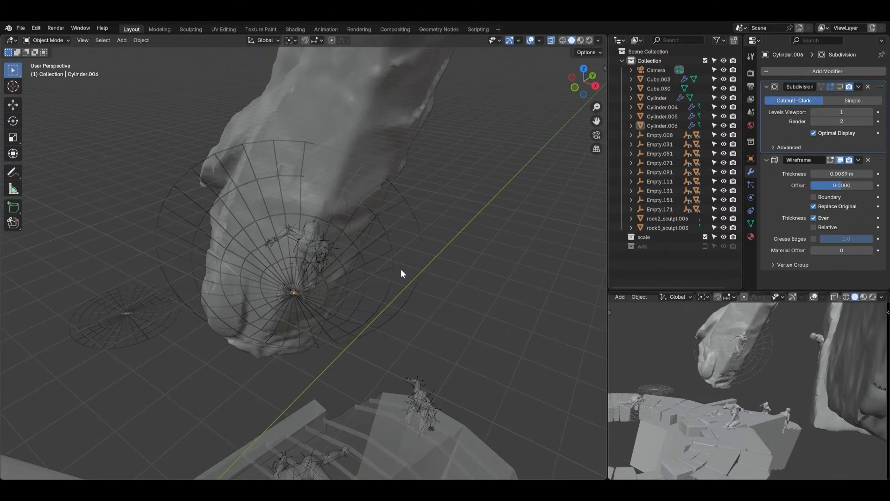
click(400, 269)
key(s)
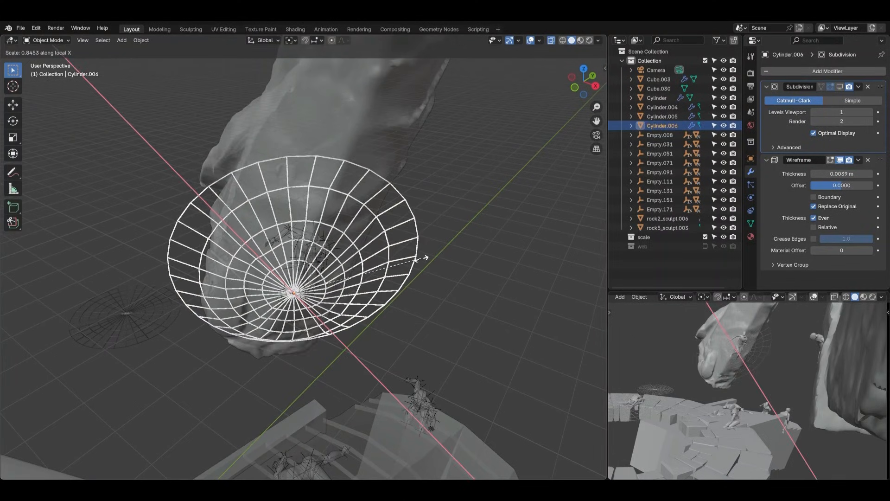
click(413, 255)
key(s)
key(y)
key(y)
click(382, 265)
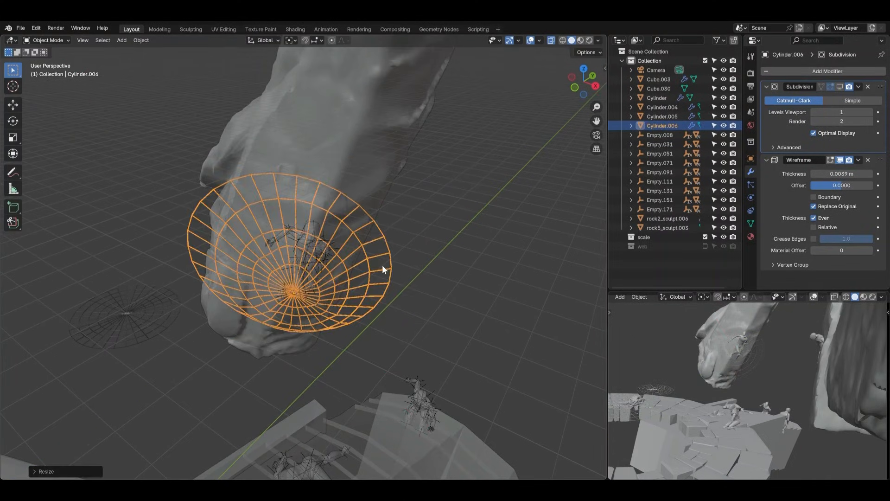
Stretch the web copy about 1.9 times along its local Z axis and narrow it further along X and Y
key(s)
key(z)
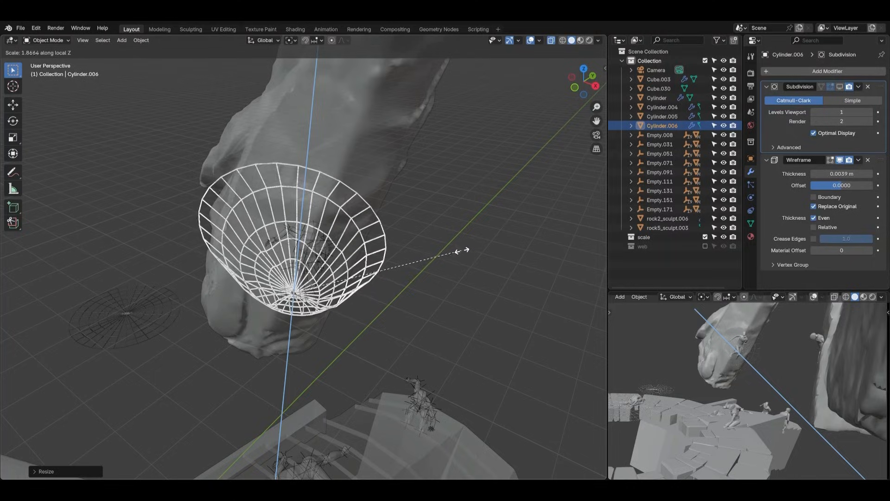
click(466, 247)
key(s)
key(x)
click(430, 251)
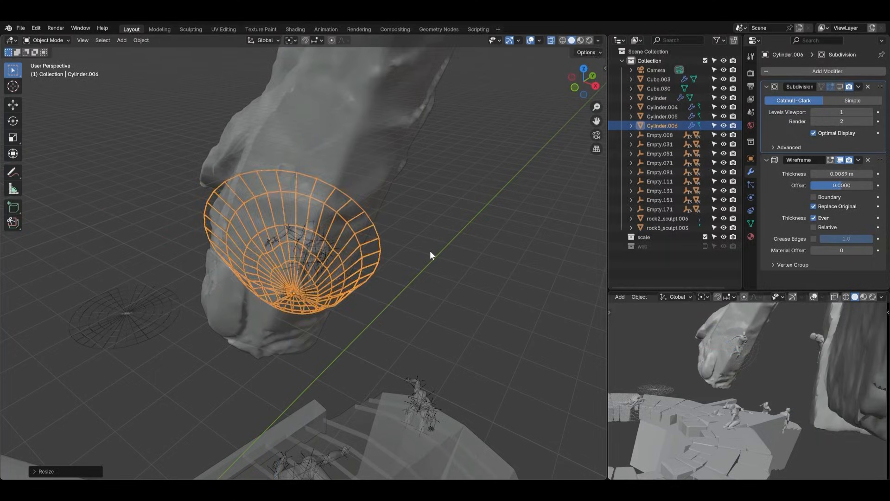
key(s)
key(y)
click(381, 258)
Turn off X-ray display and set the web copy's viewport subdivision level to 1
middle_drag(368, 262, 455, 242)
key(alt+z)
click(410, 232)
click(393, 235)
scroll(393, 234, up, 1)
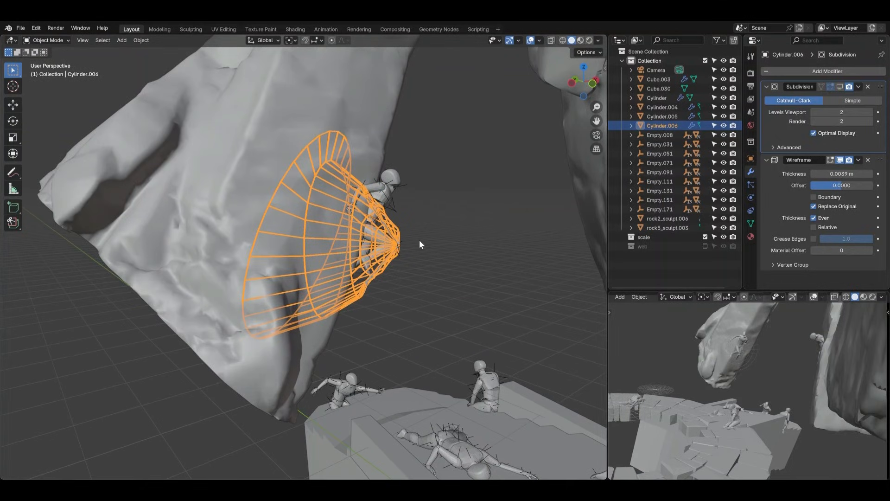
middle_drag(420, 241, 522, 184)
click(818, 111)
Enter Edit Mode with vertex selection and enable Edit Mode display for the web's Subdivision and Wireframe modifiers
mouse_move(354, 212)
middle_down()
mouse_move(296, 203)
mouse_move(290, 181)
mouse_move(361, 199)
middle_up()
key(ctrl+Tab)
click(413, 210)
scroll(367, 190, up, 1)
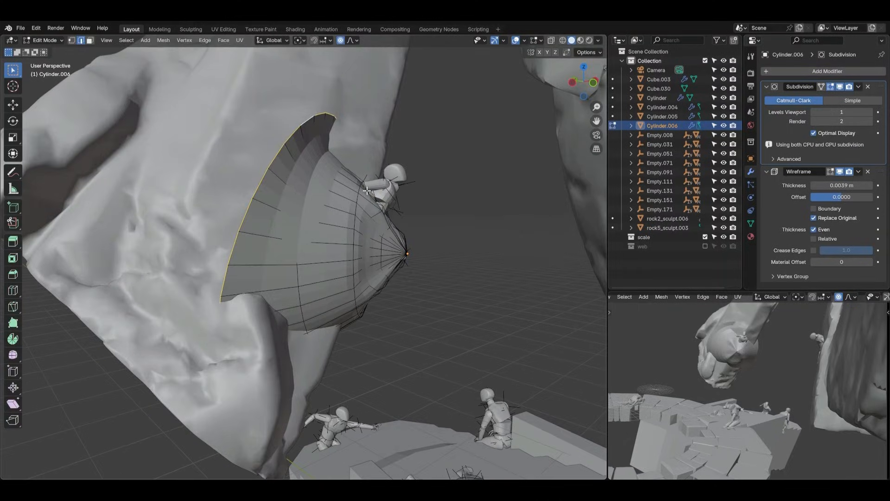
key(alt+z)
key(alt+z)
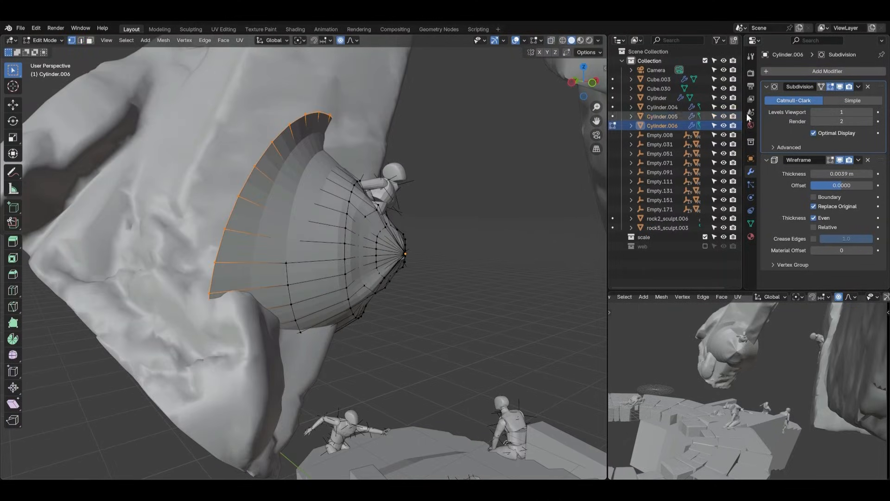
click(822, 86)
click(830, 159)
Select the web's top rim vertices and pull them about 0.5 m up along the hanging rock with proportional editing
middle_drag(459, 227, 419, 234)
key(g)
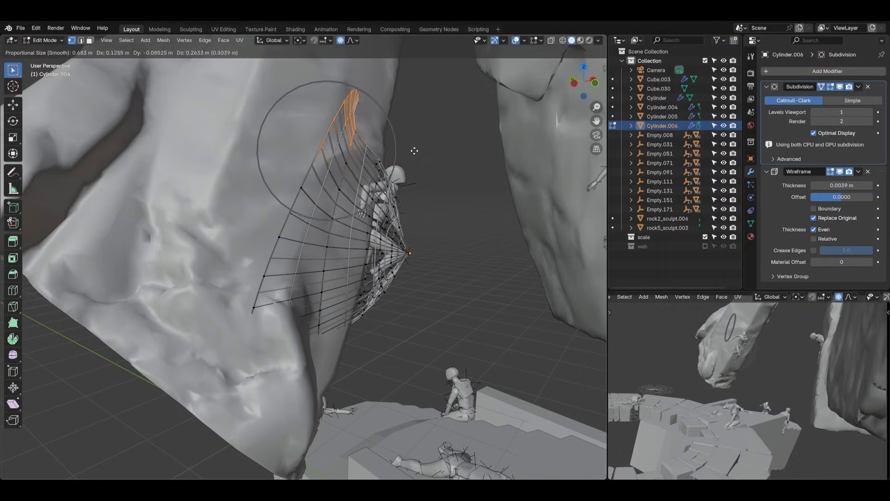
click(408, 146)
click(417, 203)
Move the web vertices beside the figure's arm and below its legs toward the rock, using a proportional size of about 0.35 m
drag(364, 170, 423, 204)
key(g)
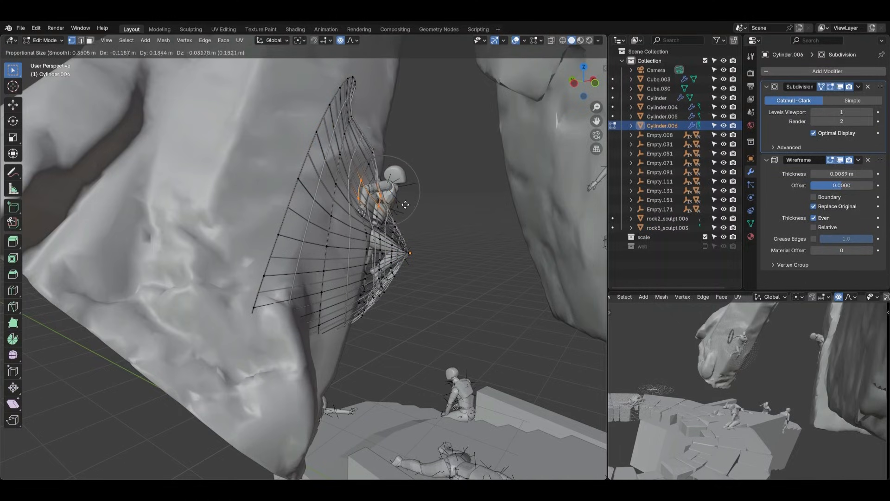
click(407, 198)
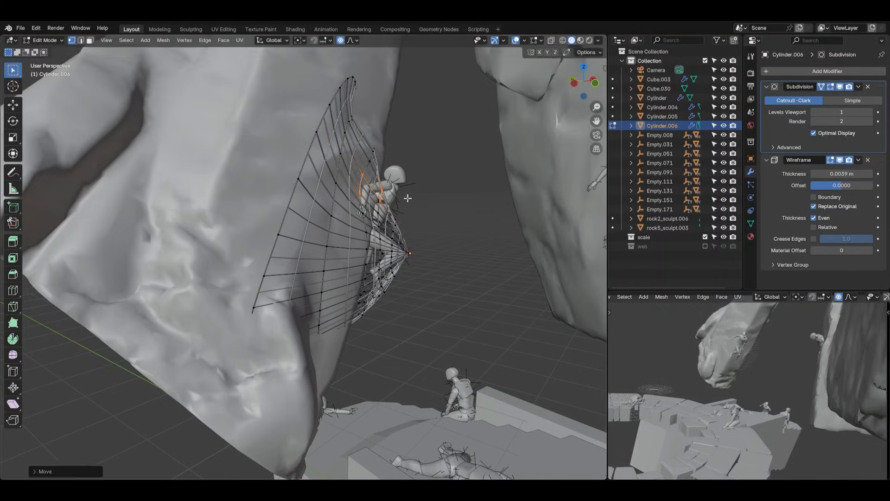
drag(393, 303, 395, 303)
key(g)
click(387, 299)
Select the web's lower rim vertices and pull them down along the hanging rock
shift+middle_drag(388, 299, 393, 233)
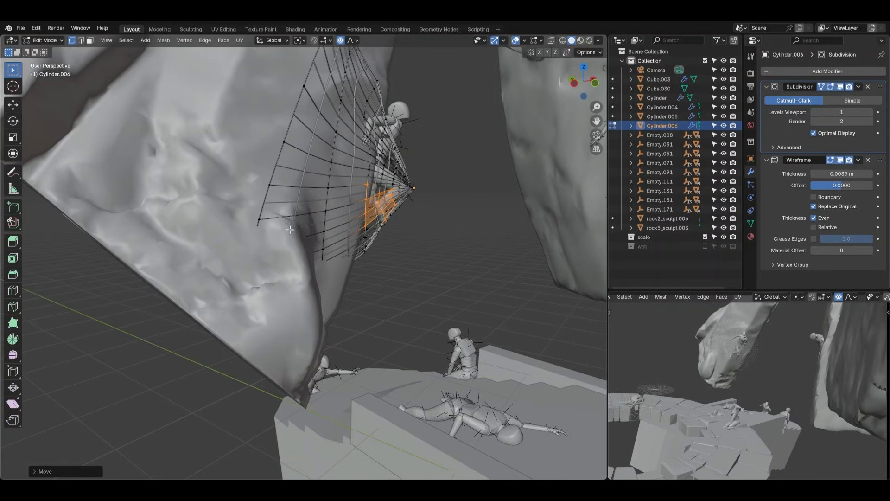
drag(290, 229, 349, 309)
key(g)
click(341, 393)
Reshape the web's outer side and the area above it by moving their vertices across the front of the hanging rock
middle_drag(341, 393, 216, 251)
drag(223, 255, 224, 255)
key(g)
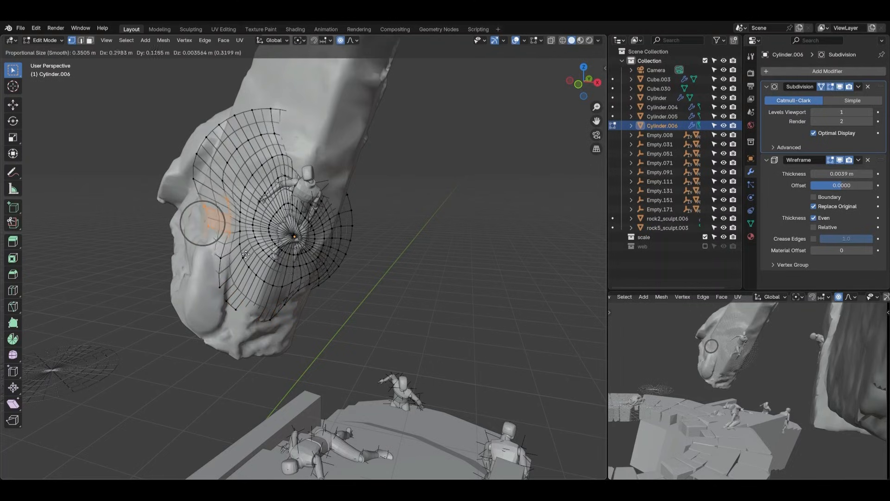
click(246, 255)
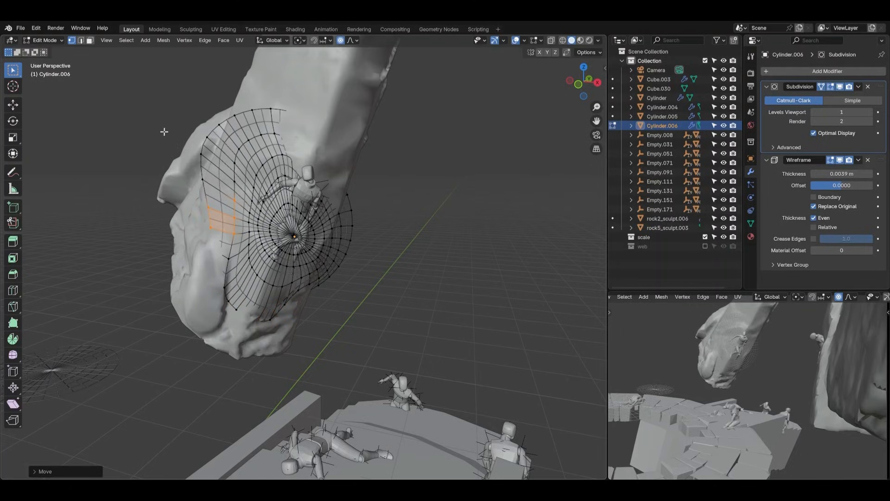
drag(164, 121, 268, 182)
key(g)
click(274, 178)
Push the web's side and upper vertices into the hanging rock with a 1 m proportional size, finishing in Object Mode
middle_drag(274, 179, 274, 138)
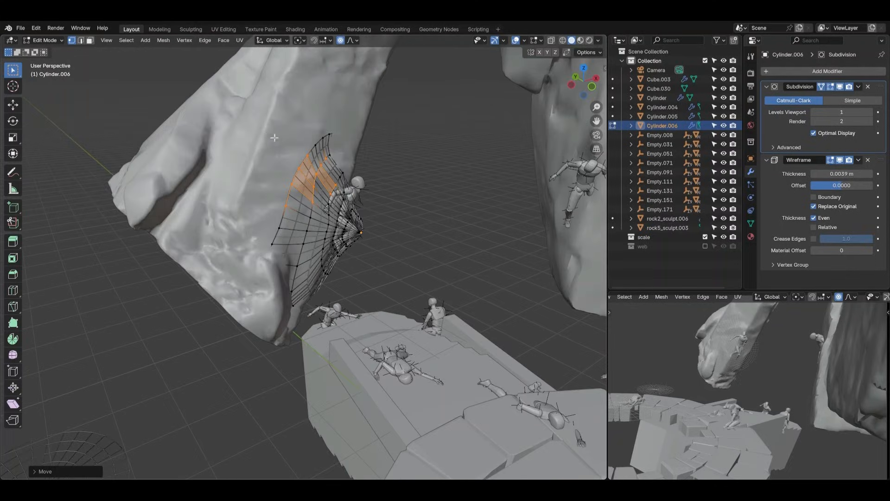
middle_drag(302, 193, 332, 190)
key(g)
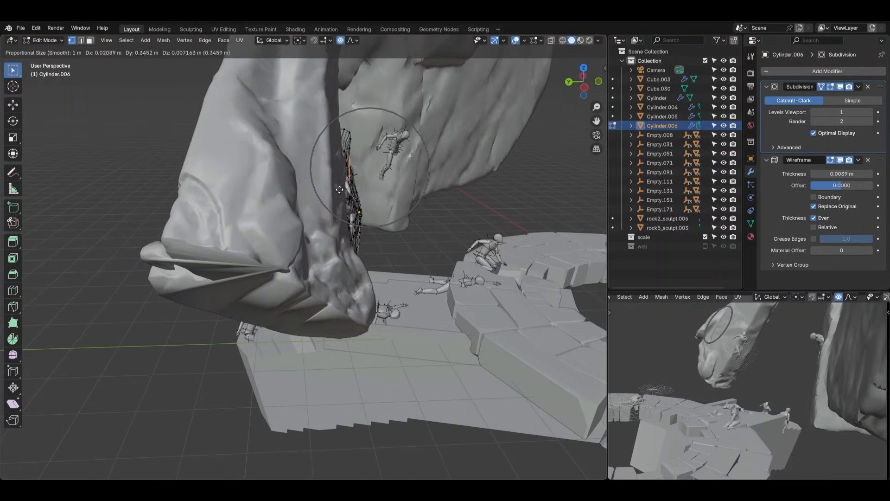
click(323, 189)
drag(361, 133, 360, 135)
key(g)
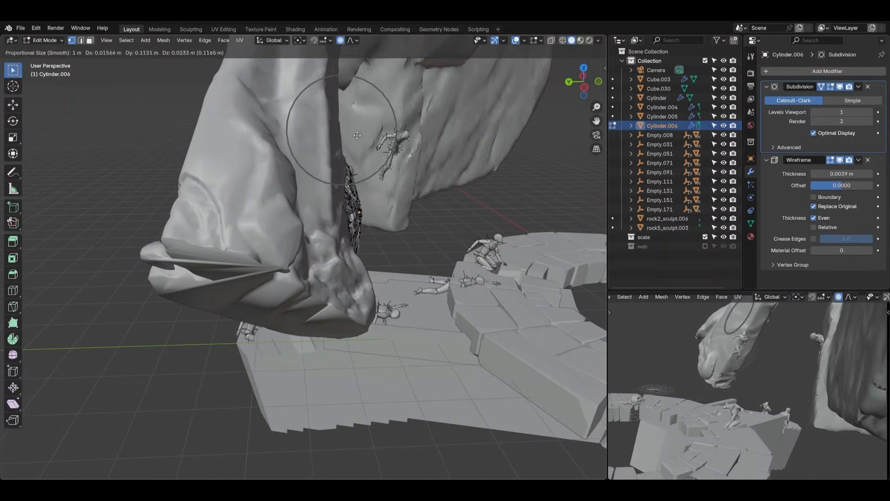
click(355, 135)
middle_drag(361, 199, 373, 288)
key(Tab)
In Edit Mode, wrap the web's opposite rim about 0.3 m around the hanging rock's edge with proportional editing, and return to Object Mode
scroll(349, 239, up, 3)
click(396, 243)
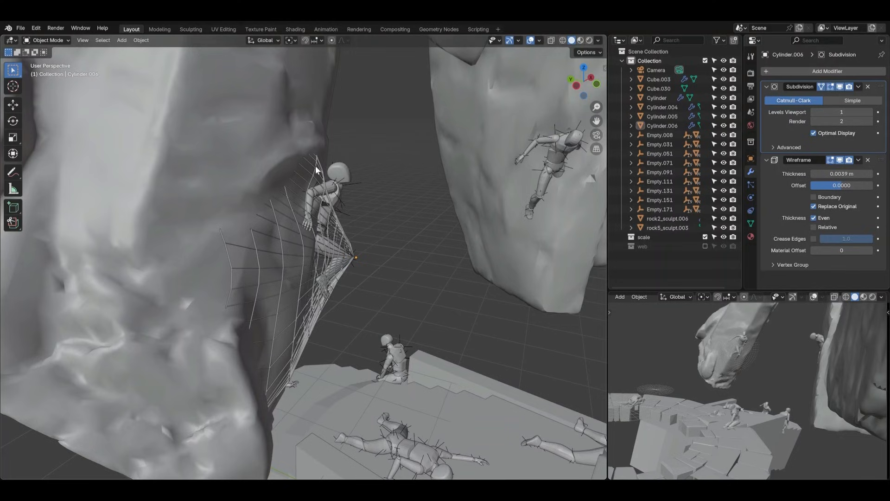
middle_drag(375, 204, 288, 180)
key(Tab)
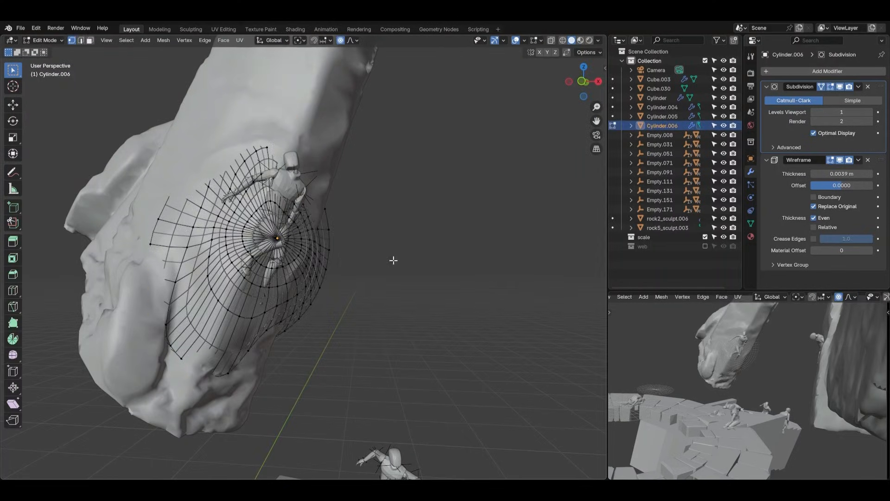
middle_drag(324, 242, 315, 213)
key(g)
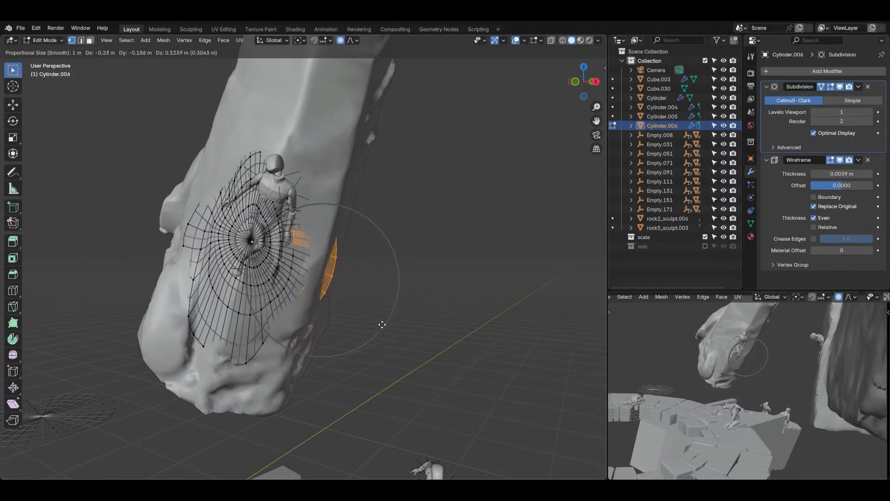
click(379, 322)
middle_drag(380, 322, 423, 280)
key(Tab)
In Edit Mode, nudge the web's vertices near the figure's bent knee about 0.02 m with proportional editing
scroll(307, 177, up, 3)
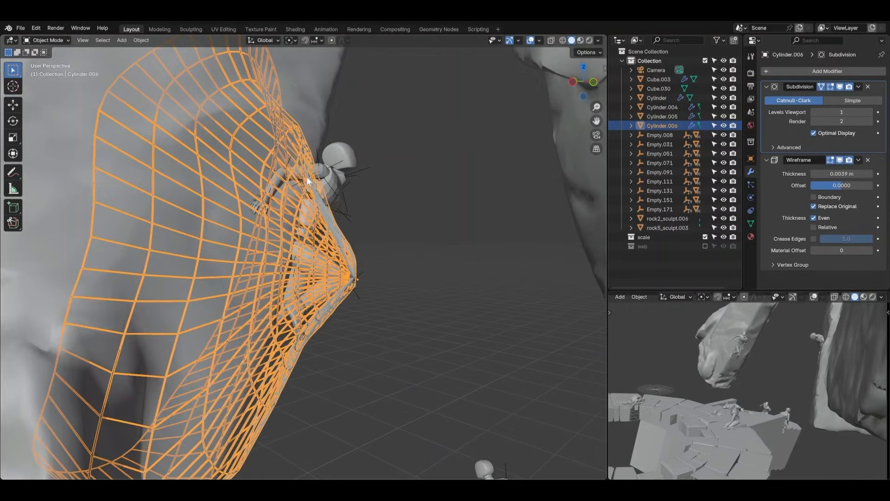
key(Tab)
key(g)
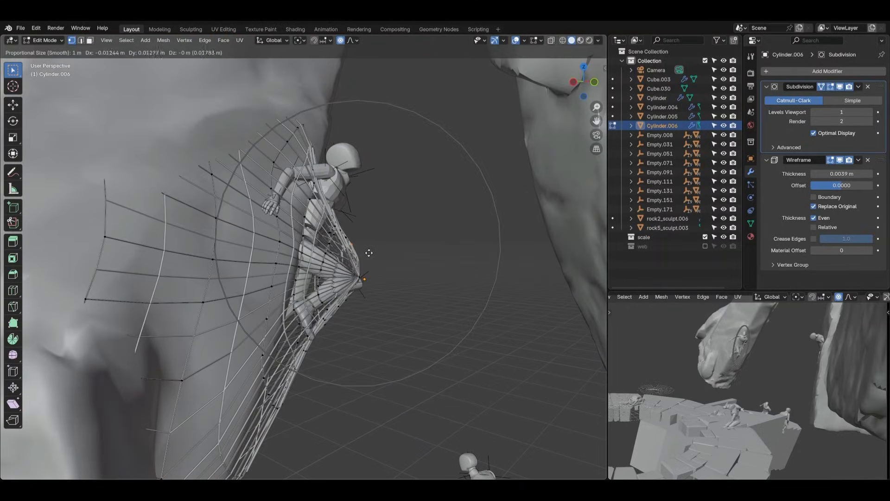
scroll(367, 255, up, 8)
click(360, 266)
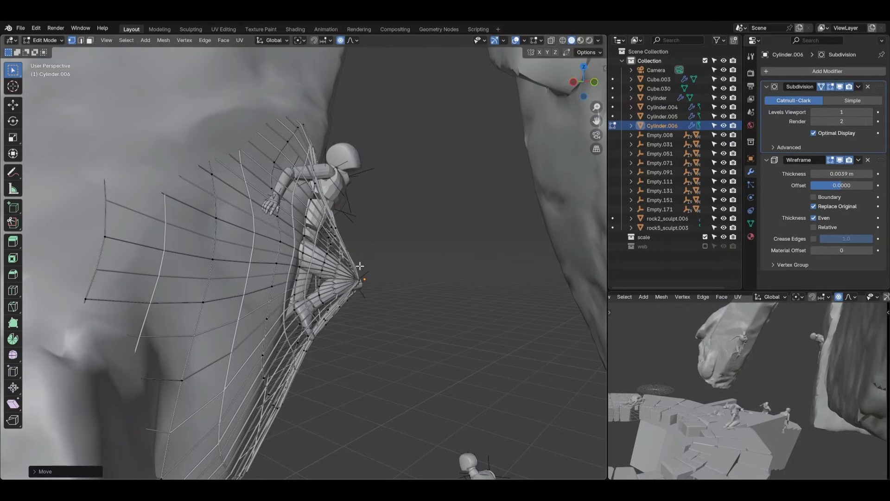
click(366, 289)
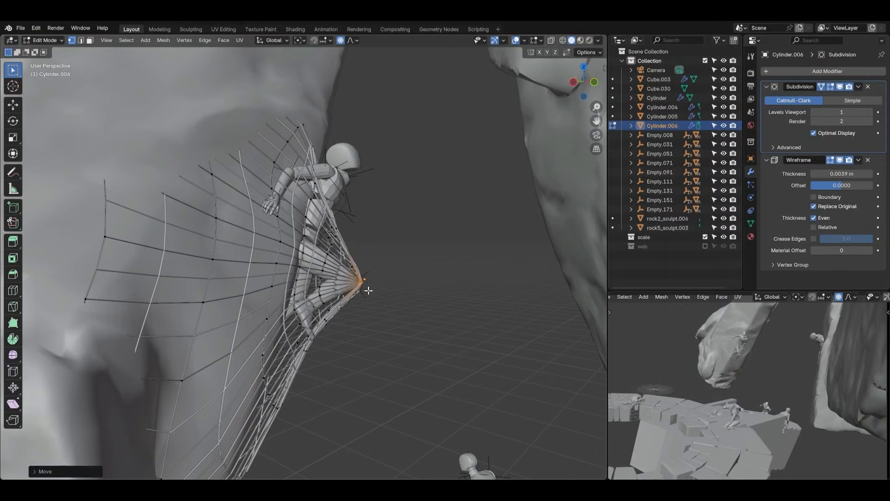
key(a)
key(Tab)
In Object Mode, move the whole web about 0.07 m sideways to line its tip up with the figure's knee
middle_drag(392, 271, 288, 324)
click(266, 308)
key(g)
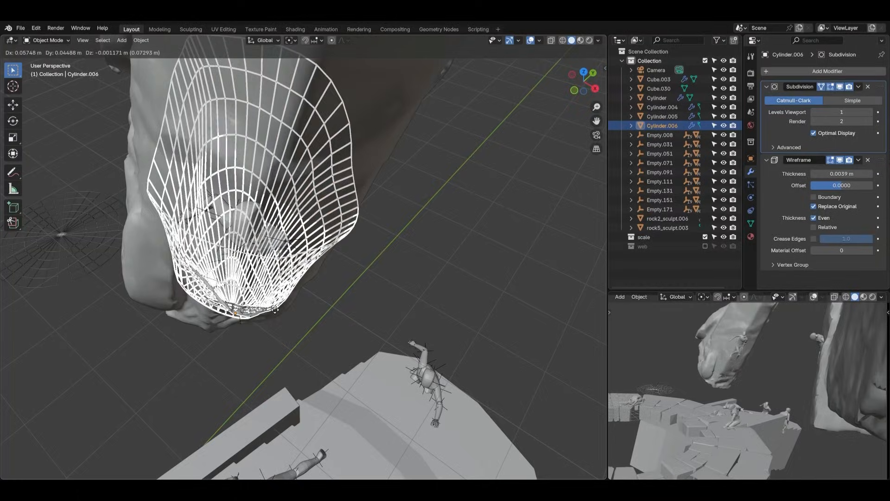
click(275, 311)
Examine how the web stretches over the legs and knee of the figure on the hanging rock
click(352, 307)
middle_drag(352, 307, 404, 266)
scroll(365, 335, up, 2)
middle_drag(340, 257, 329, 250)
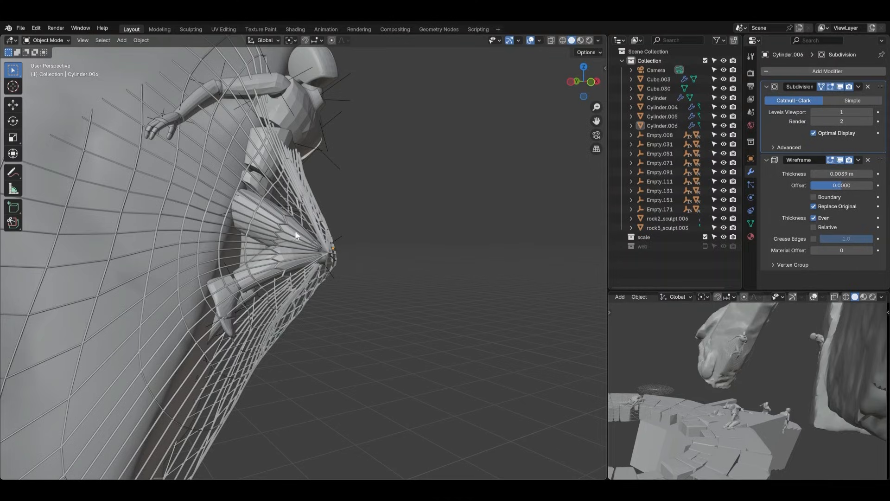
scroll(364, 258, down, 4)
mouse_move(364, 258)
middle_down()
mouse_move(238, 251)
mouse_move(352, 259)
mouse_move(249, 263)
mouse_move(364, 277)
mouse_move(408, 254)
mouse_move(366, 255)
middle_up()
scroll(351, 259, down, 3)
scroll(366, 255, up, 3)
Duplicate the web, place the copy at the figure's head and rescale it, overall and along the X axis
click(396, 278)
key(shift+d)
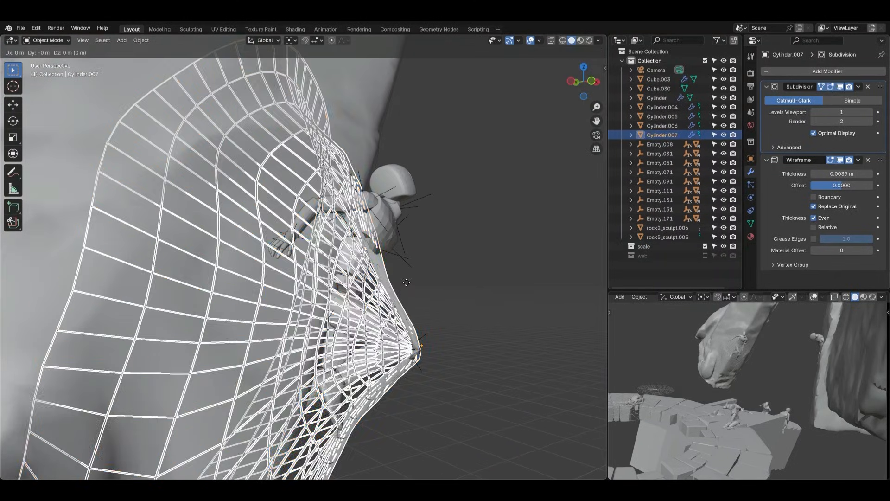
click(457, 149)
key(s)
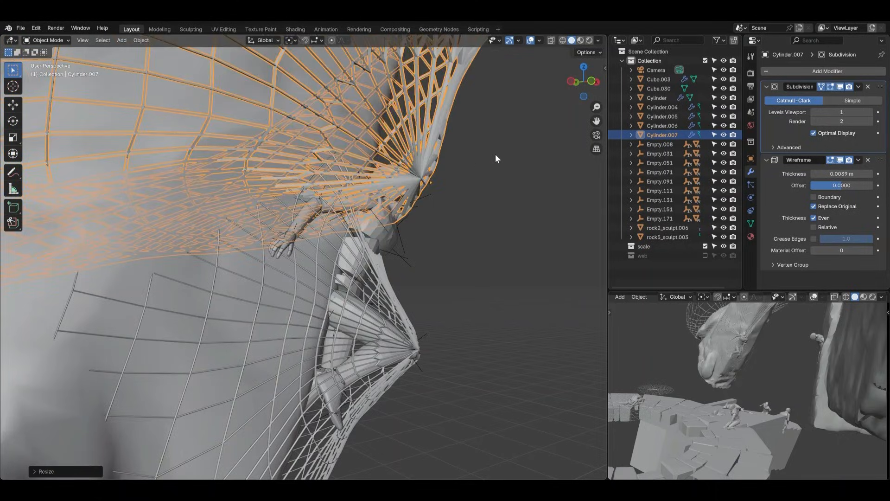
click(441, 180)
key(s)
key(x)
click(504, 175)
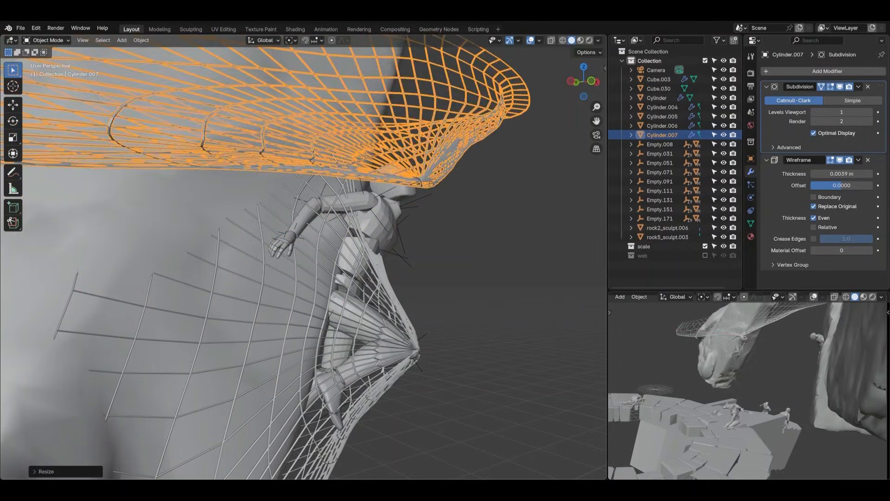
Trackball-rotate the duplicated web to lie along the hanging rock and reposition it over the figure's head
key(r)
key(r)
click(481, 126)
key(g)
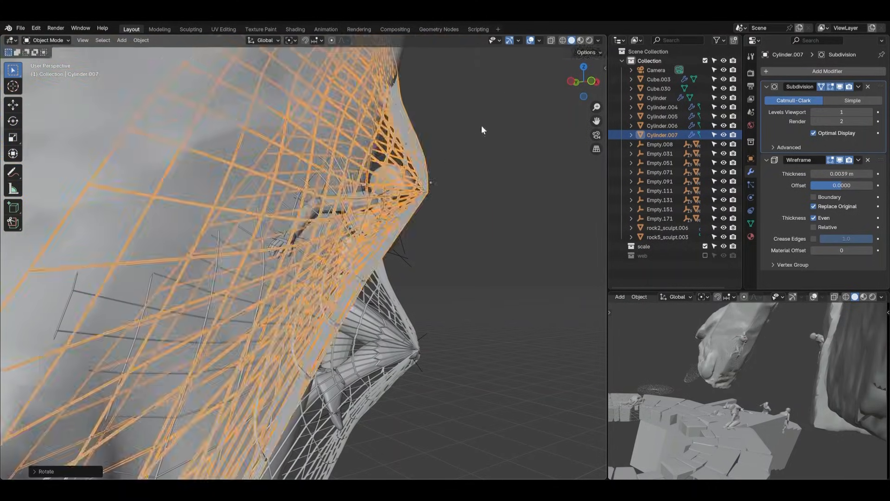
click(462, 143)
middle_drag(463, 143, 413, 149)
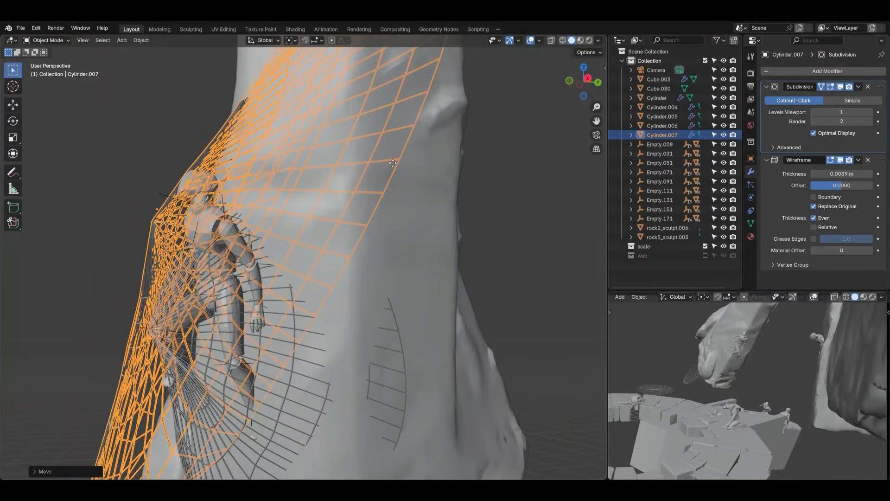
Move the duplicated web up and sideways so its tip sits against the figure's head
key(g)
click(399, 123)
middle_drag(674, 354, 773, 350)
shift+middle_drag(811, 347, 755, 357)
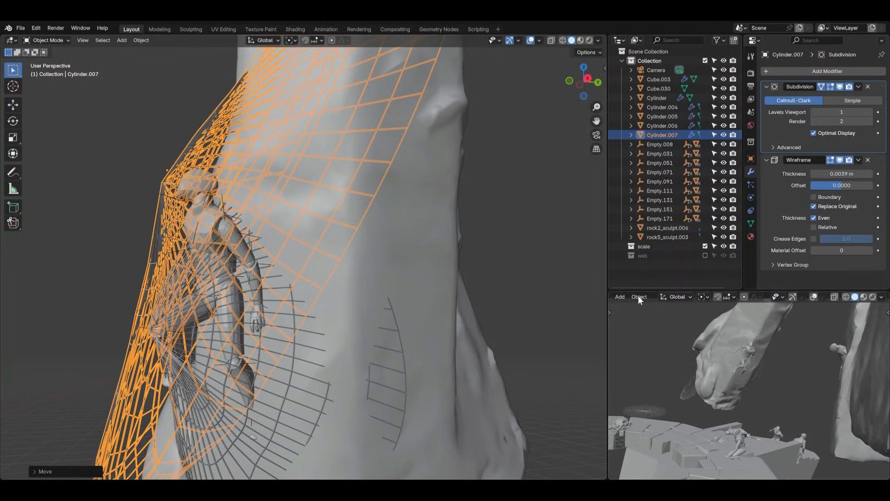
middle_drag(309, 207, 408, 188)
key(g)
click(427, 224)
click(497, 233)
Nudge the head web again and trackball-rotate it so it drapes along the hanging rock beside the figure
click(365, 163)
key(g)
click(452, 200)
key(r)
key(r)
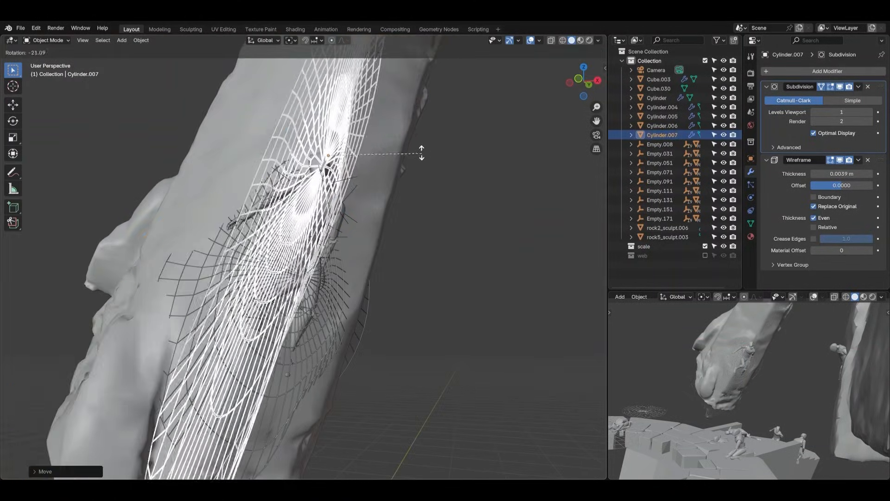
click(416, 148)
click(422, 223)
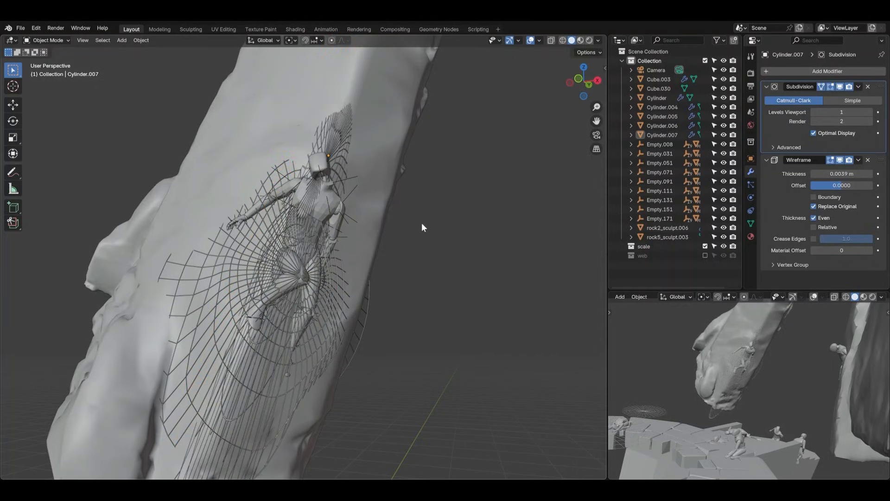
Shrink the head web along the global Z axis, then move and rotate it to run diagonally behind the figure's head
middle_drag(422, 223, 408, 257)
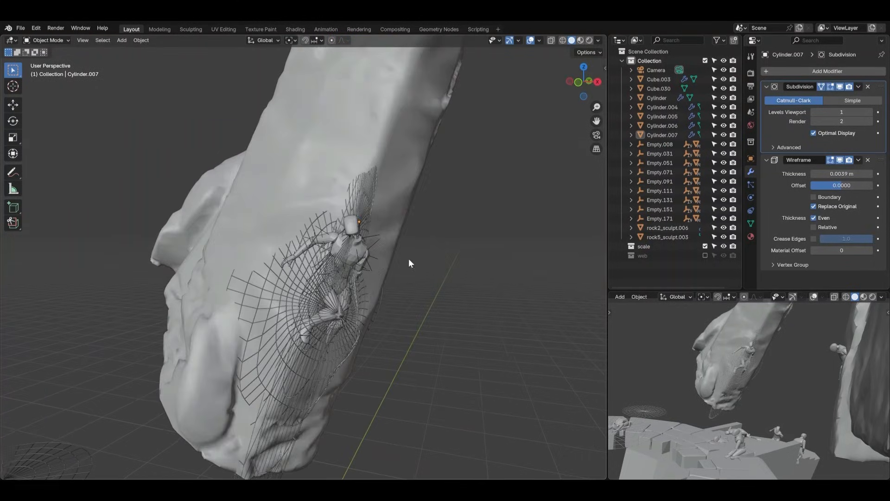
click(360, 205)
key(r)
click(401, 204)
key(g)
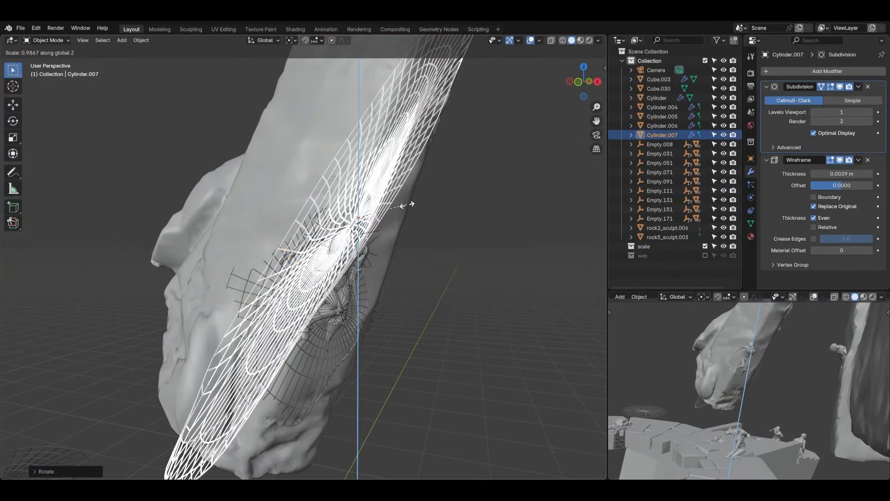
click(384, 230)
key(r)
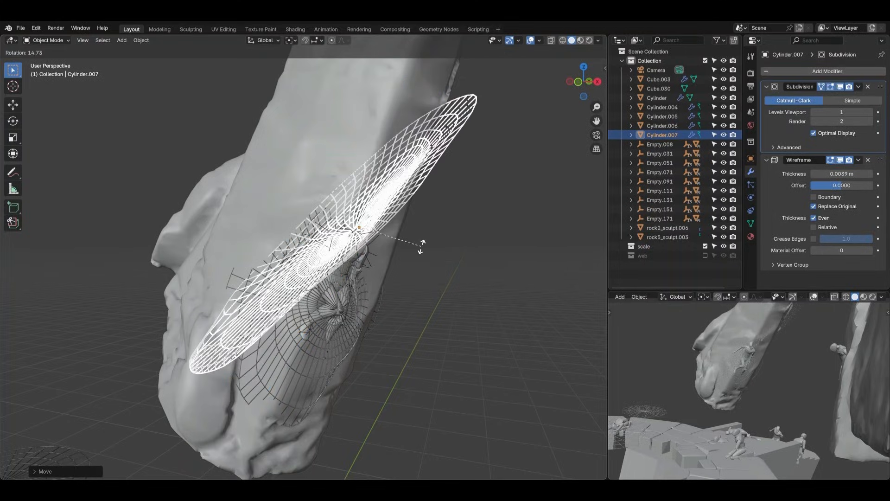
click(413, 235)
middle_drag(413, 235, 438, 236)
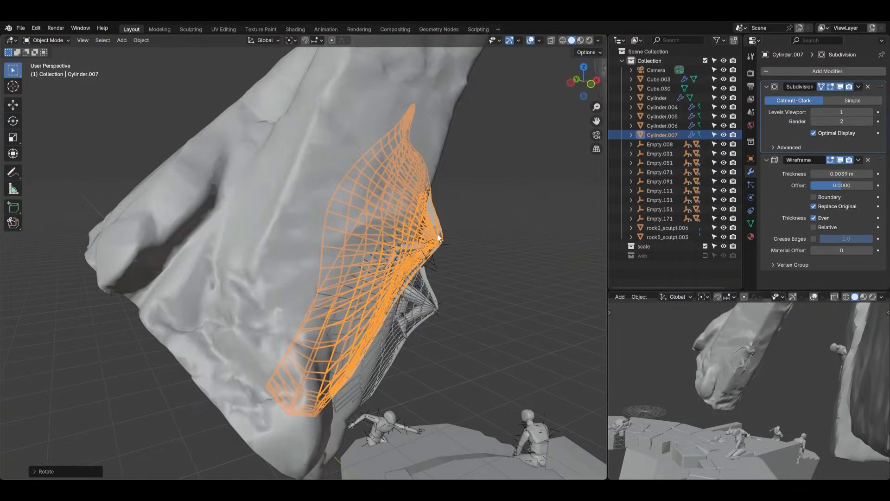
click(481, 266)
Examine the webs around the hanging-rock figure from several sides and against the stone ring scene
middle_drag(481, 266, 463, 247)
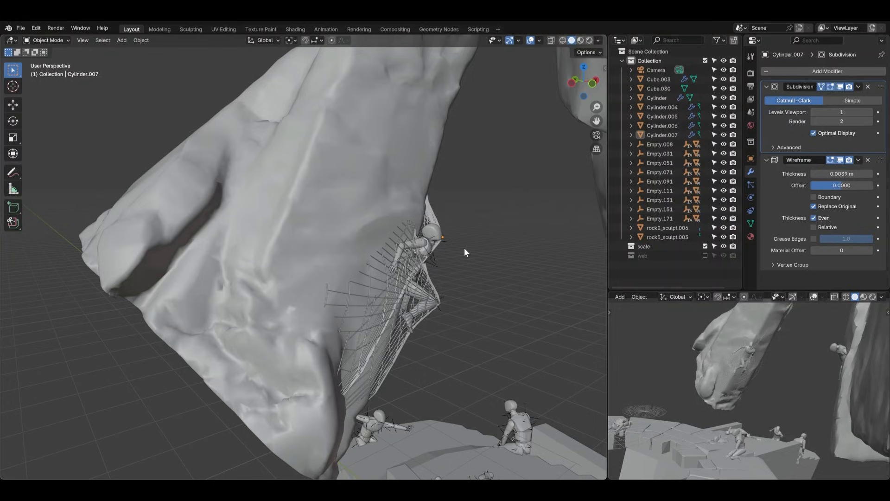
middle_drag(476, 247, 413, 230)
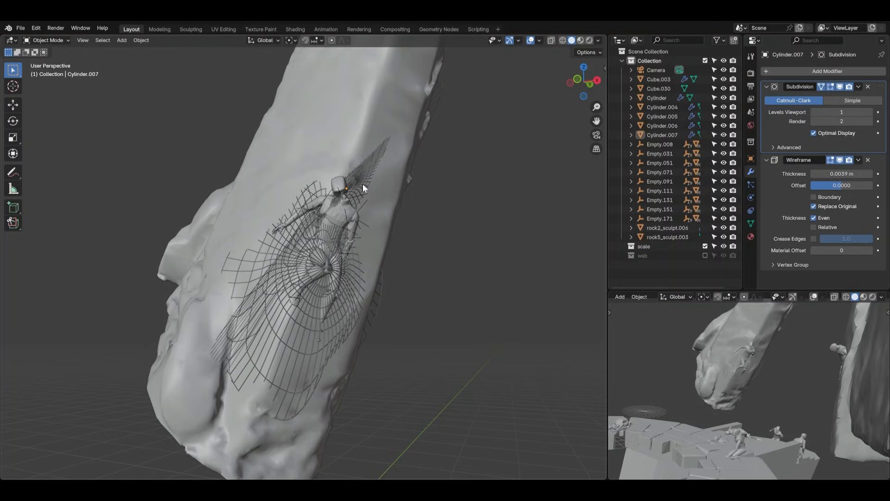
mouse_move(363, 186)
middle_down()
mouse_move(346, 188)
mouse_move(473, 229)
mouse_move(469, 247)
mouse_move(411, 212)
mouse_move(361, 203)
middle_up()
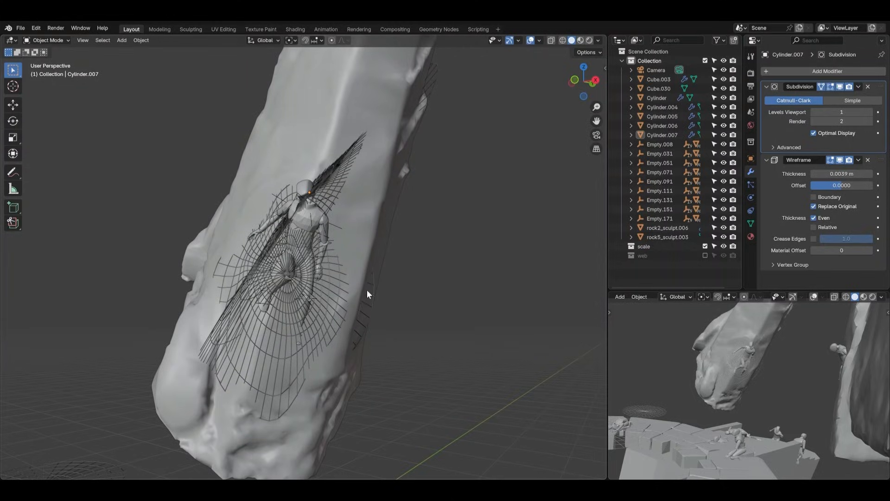
middle_drag(412, 267, 331, 260)
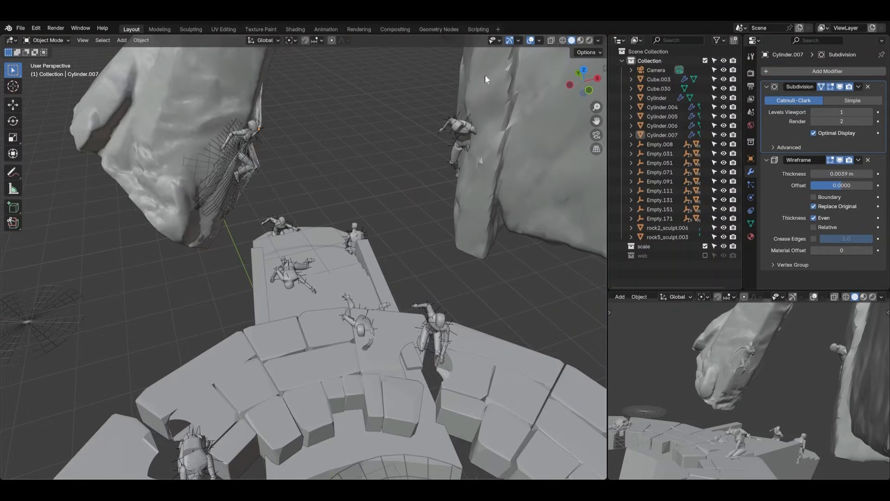
middle_drag(232, 133, 343, 201)
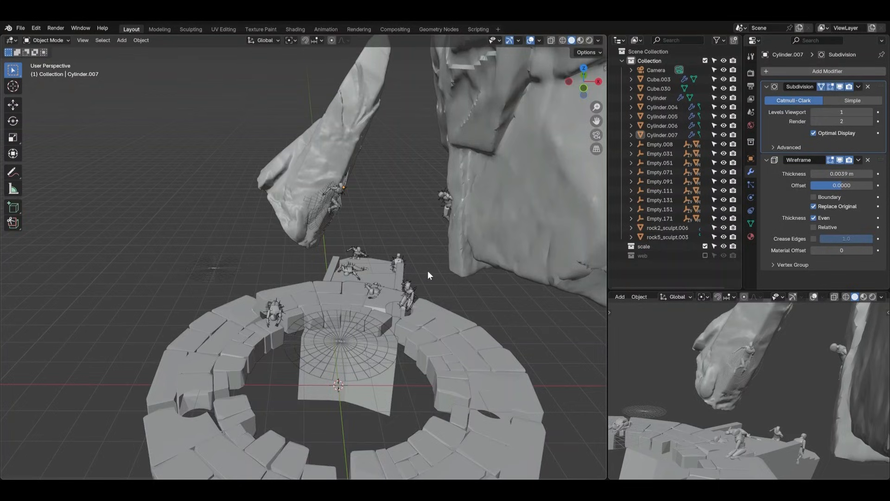
scroll(329, 206, up, 7)
middle_drag(327, 205, 382, 207)
Copy both webs on the hanging-rock figure and paste them into the Scene Collection of the Blockout_B_Scene_v02 file
click(331, 193)
shift+click(414, 163)
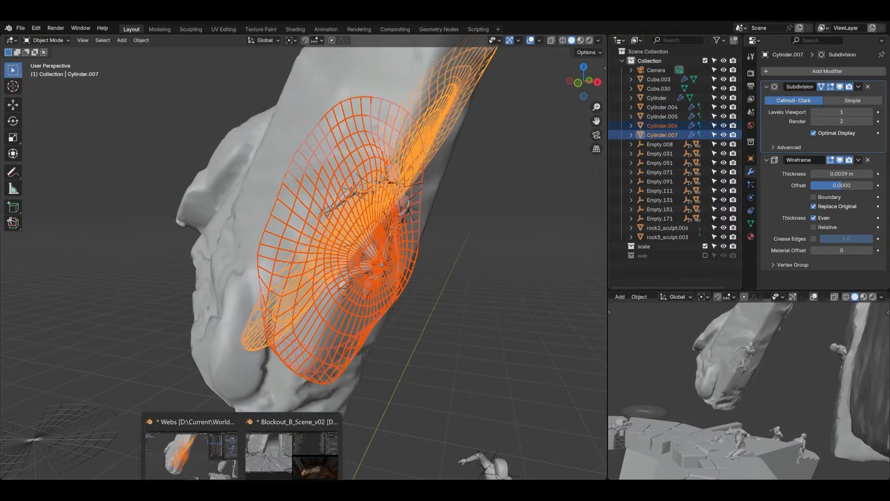
click(267, 465)
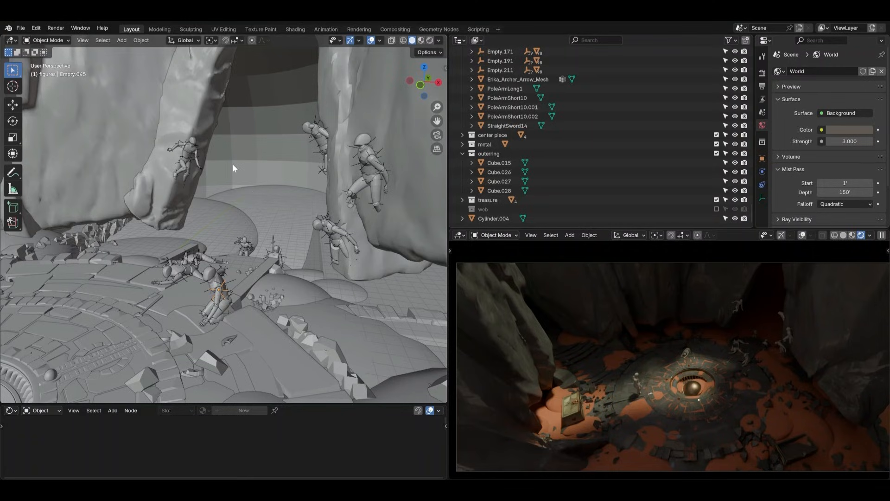
middle_drag(232, 164, 231, 166)
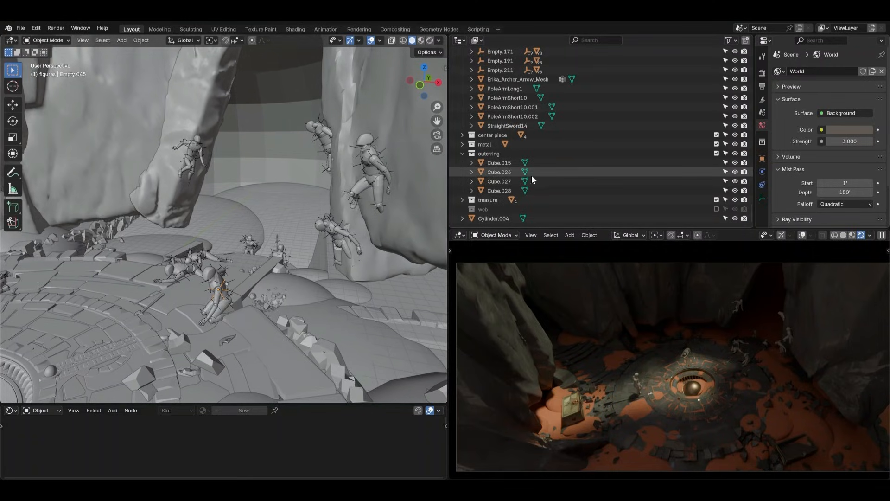
scroll(525, 67, up, 10)
key(shift+a)
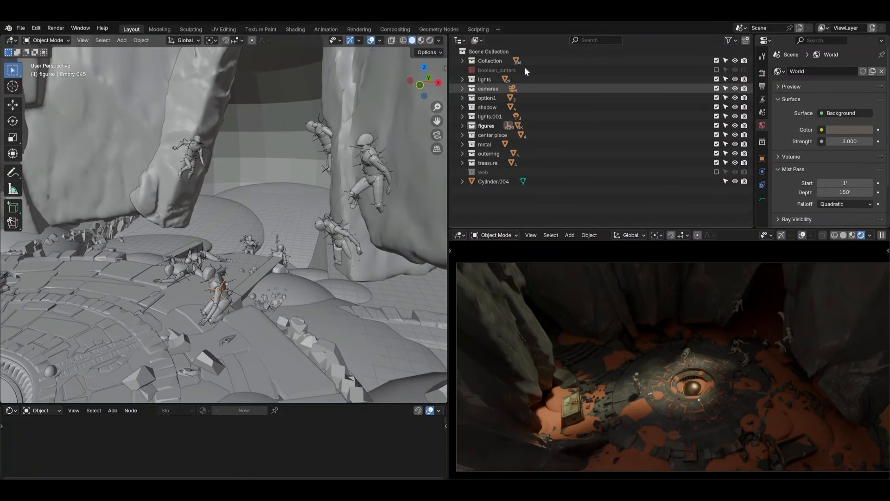
click(493, 49)
key(ctrl+v)
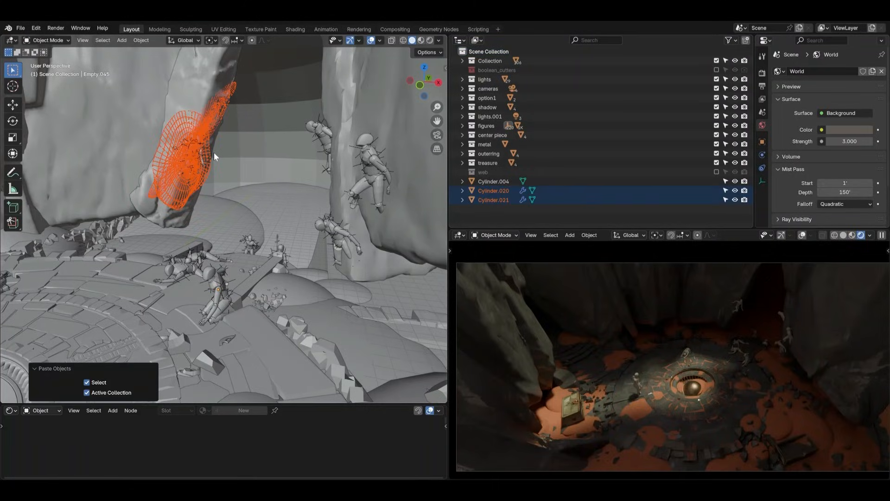
Copy the figure's Material.001 to both pasted webs
key(KP_Decimal)
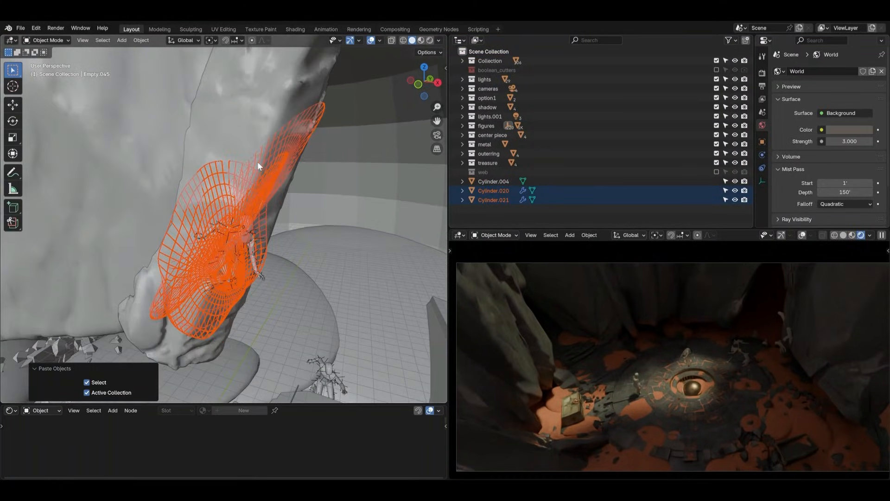
middle_drag(258, 161, 273, 235)
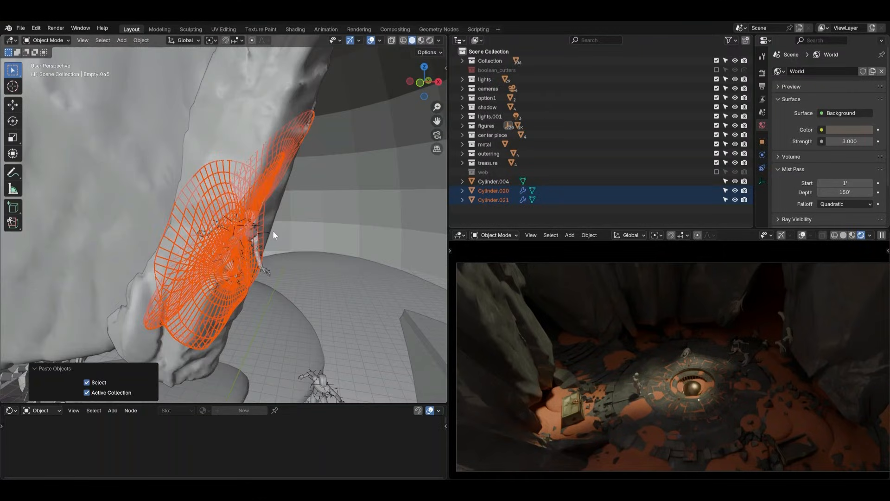
shift+click(265, 188)
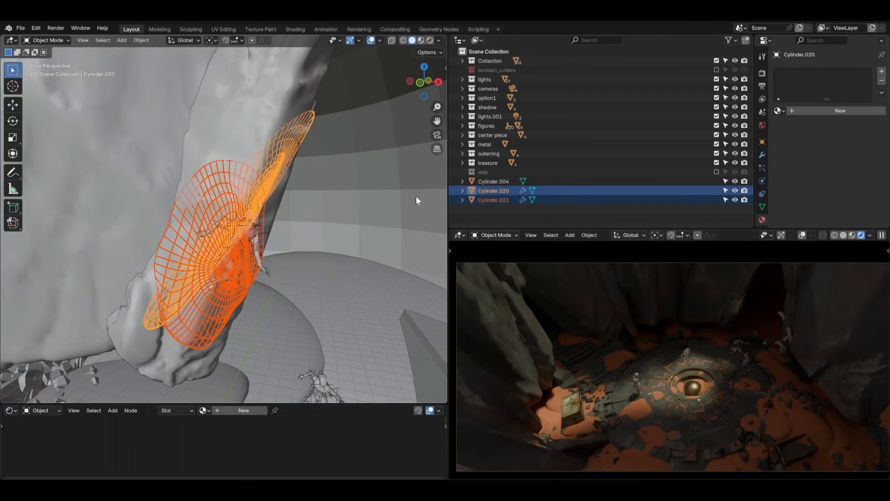
shift+click(262, 265)
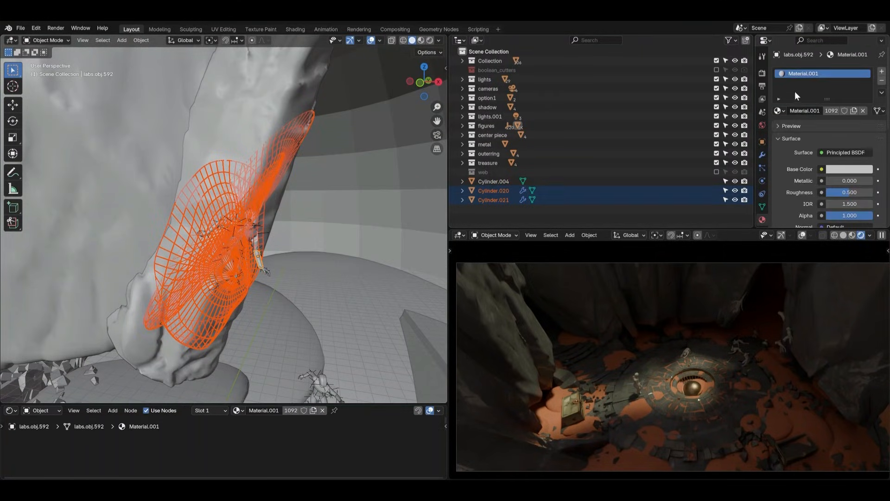
click(882, 92)
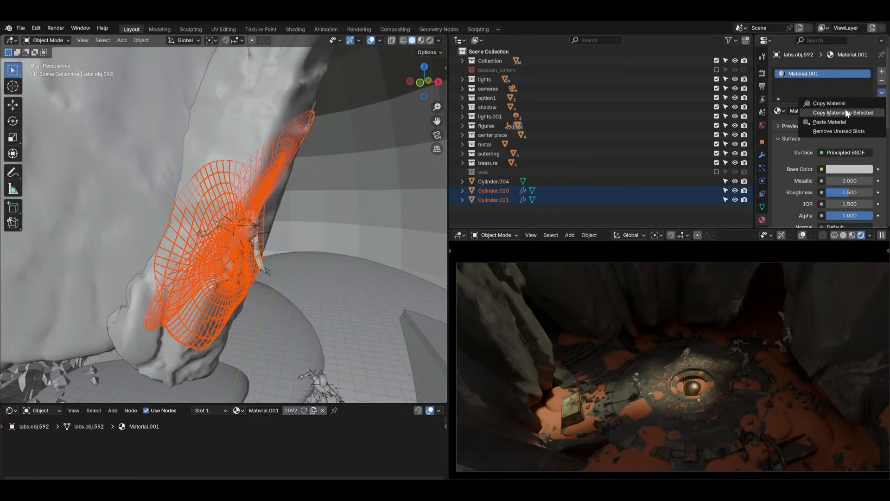
click(847, 112)
Check the webs around the hanging-rock figure close up in the rendered view
click(284, 269)
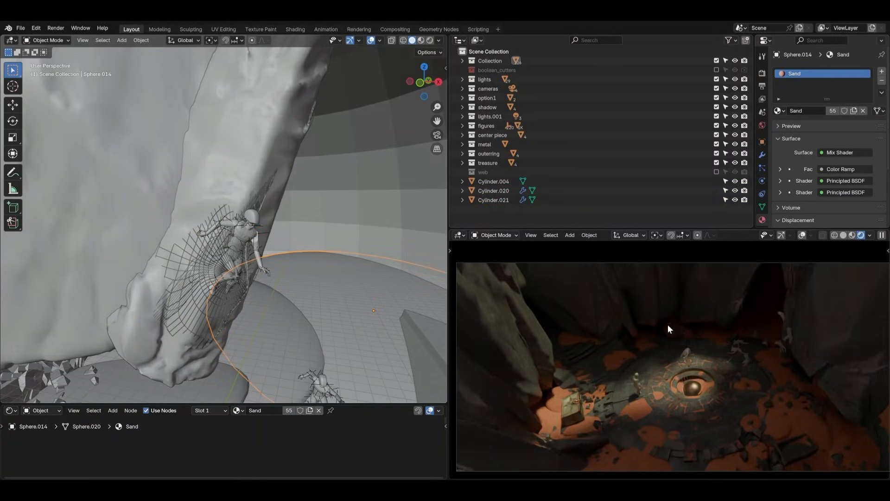
key(q)
click(701, 308)
scroll(744, 306, up, 7)
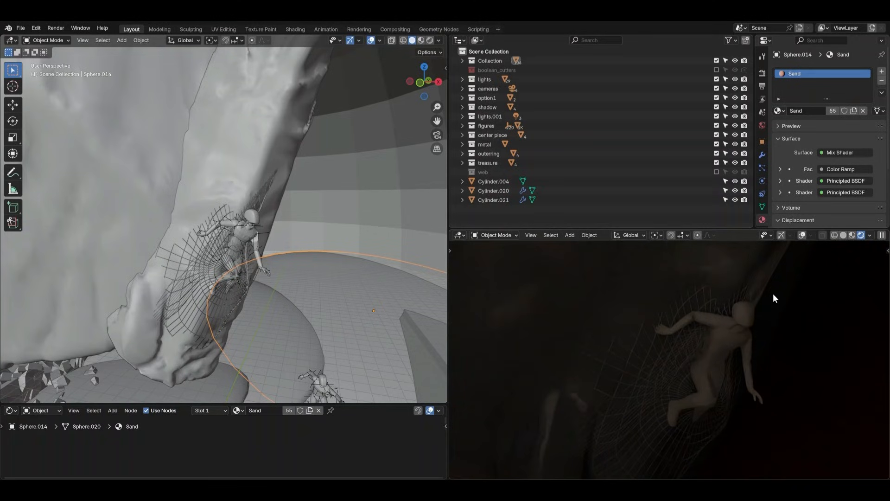
middle_drag(773, 293, 727, 372)
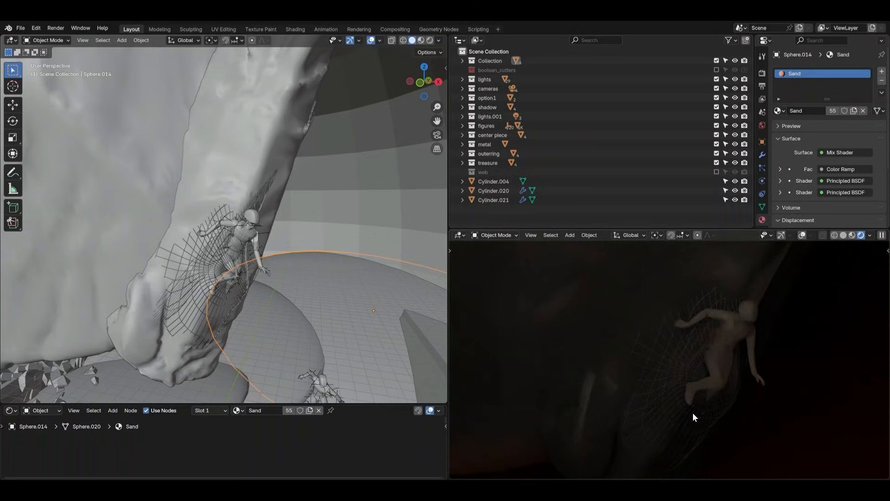
In Edit Mode, move the knee web's vertices near its centre about 0.6 ft toward the rock with smooth proportional editing
click(245, 287)
key(ctrl+Tab)
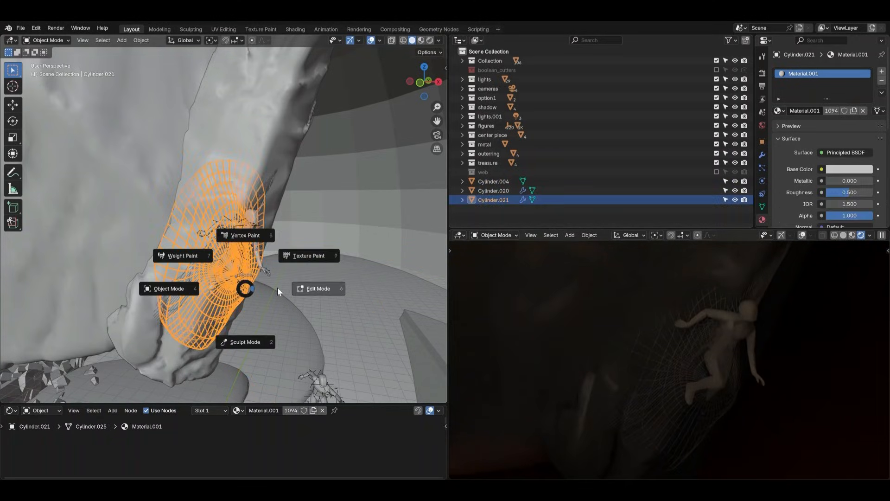
click(277, 287)
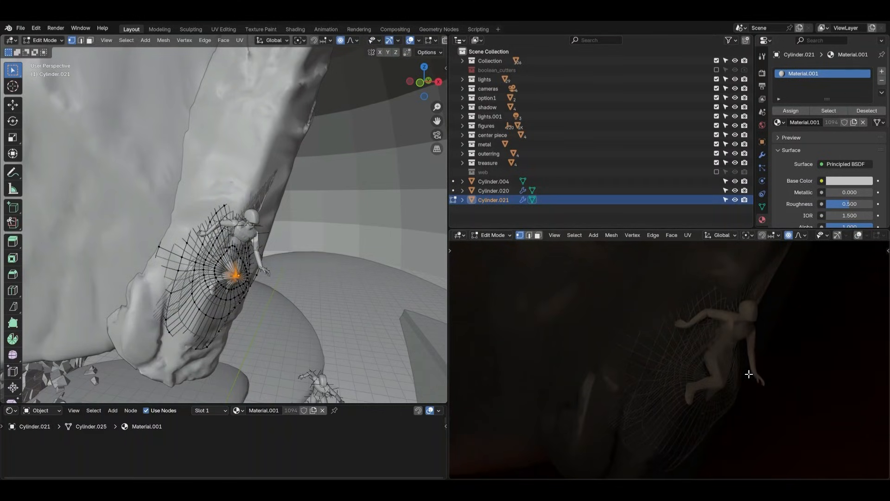
middle_drag(283, 286, 277, 287)
key(g)
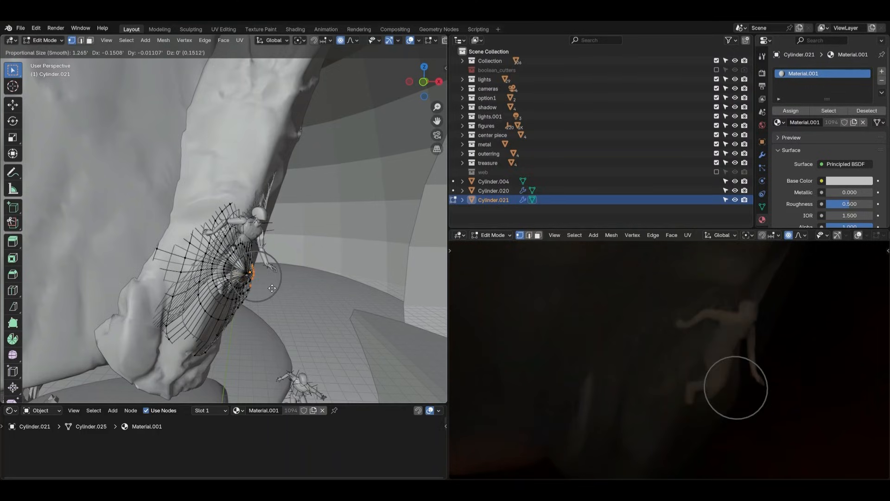
click(262, 286)
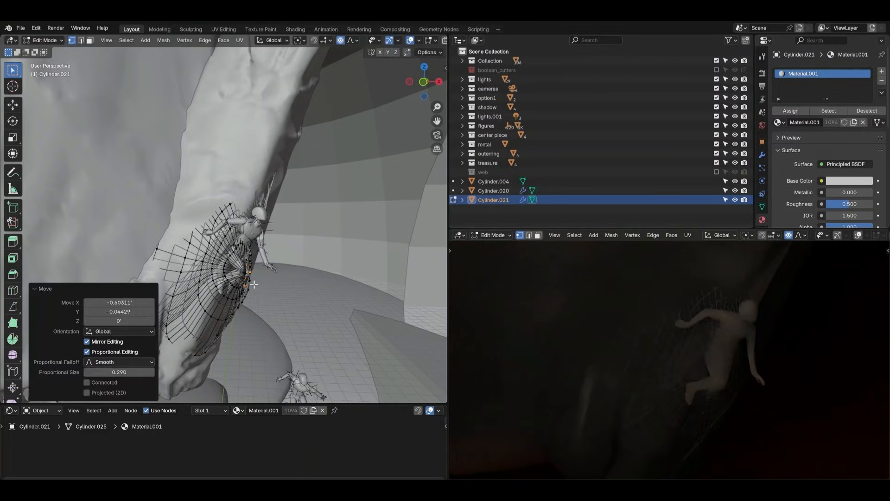
key(g)
click(251, 284)
click(251, 284)
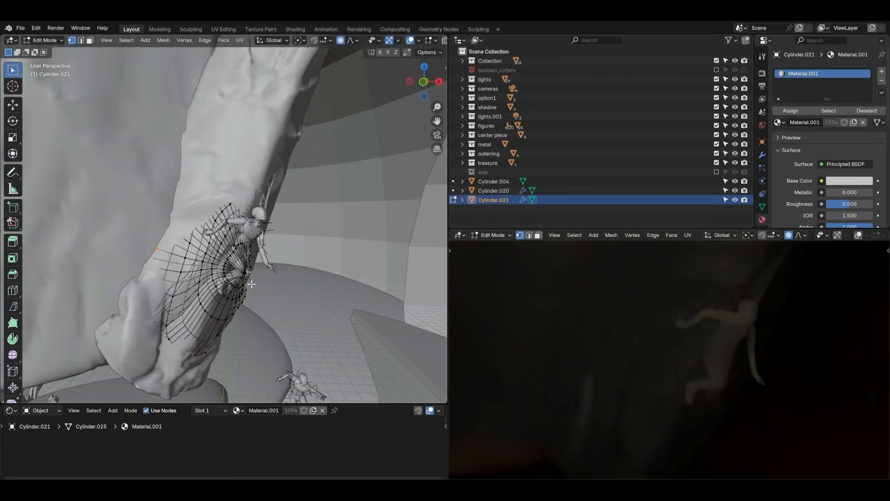
Move the knee web's outer-side vertices about 0.84 ft along negative X with proportional editing and return to Object Mode
middle_drag(297, 260, 283, 251)
drag(241, 249, 263, 336)
middle_drag(273, 305, 281, 302)
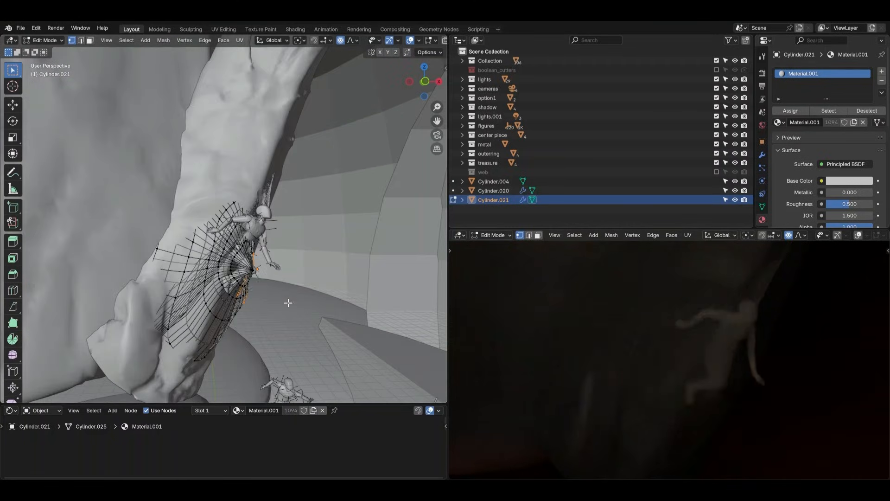
key(g)
scroll(276, 302, up, 10)
click(273, 302)
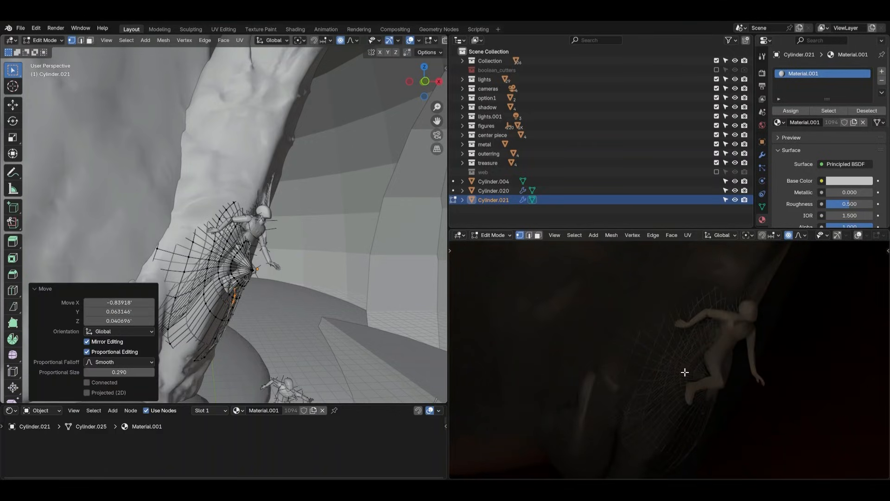
key(Tab)
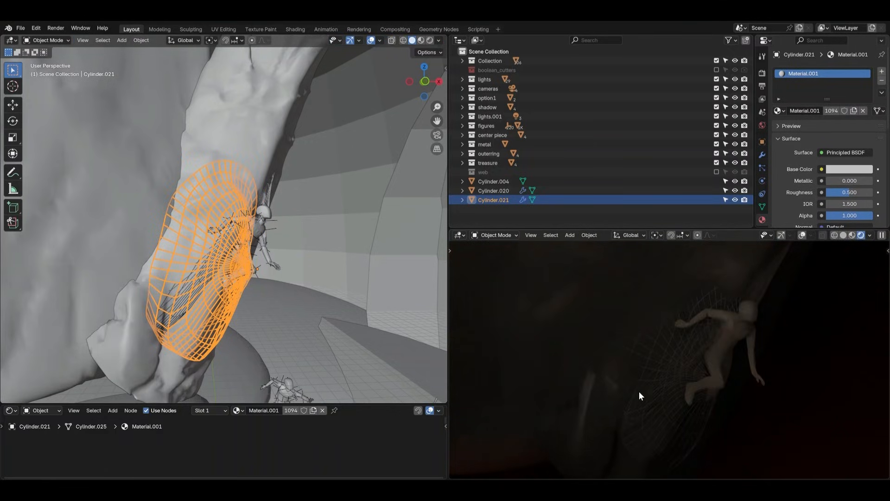
Move the hanging-rock figure's upper web, Cylinder.020, about 0.34 ft, mostly along positive X
click(269, 194)
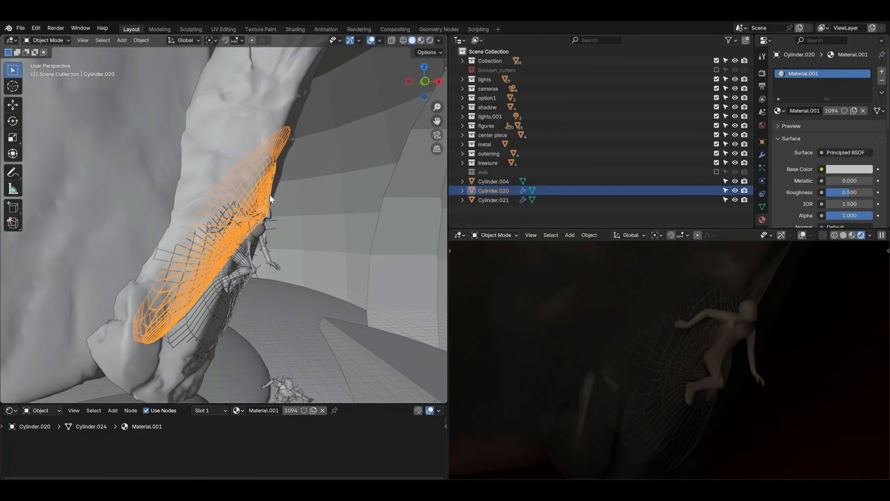
key(g)
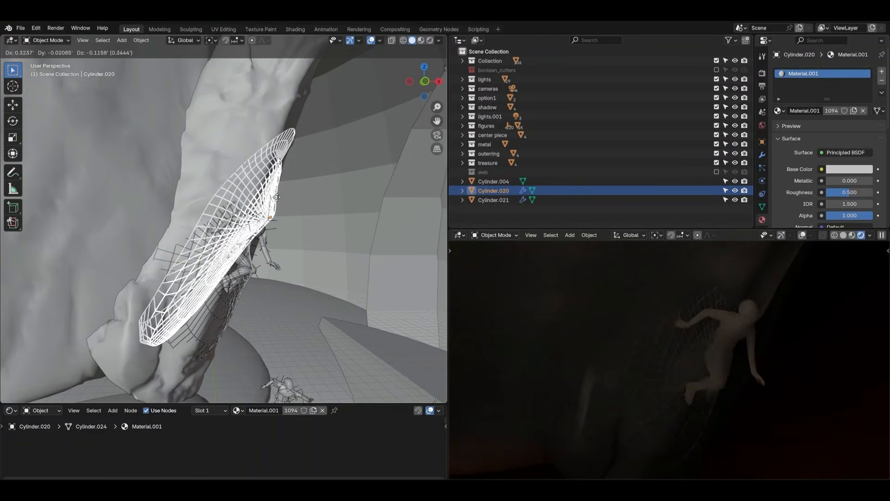
click(277, 197)
middle_drag(311, 222, 266, 210)
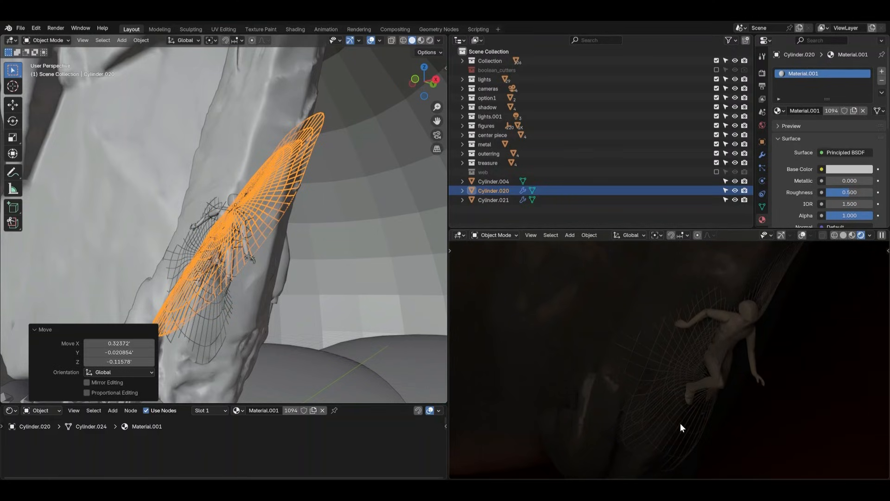
In Edit Mode on the knee web, select the lower-edge vertices through the mesh and shift them slightly with smooth proportional editing
middle_drag(238, 252, 258, 276)
key(ctrl+Tab)
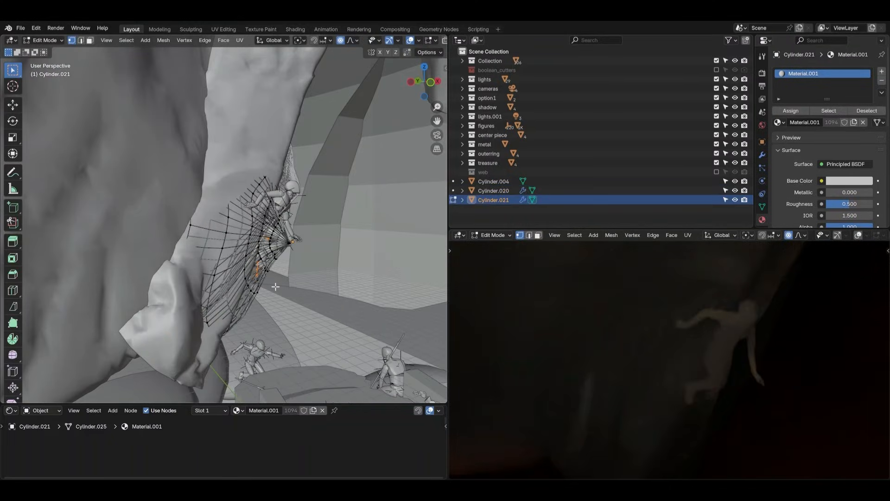
middle_drag(275, 287, 283, 285)
key(alt+z)
drag(211, 314, 246, 348)
key(alt+z)
key(g)
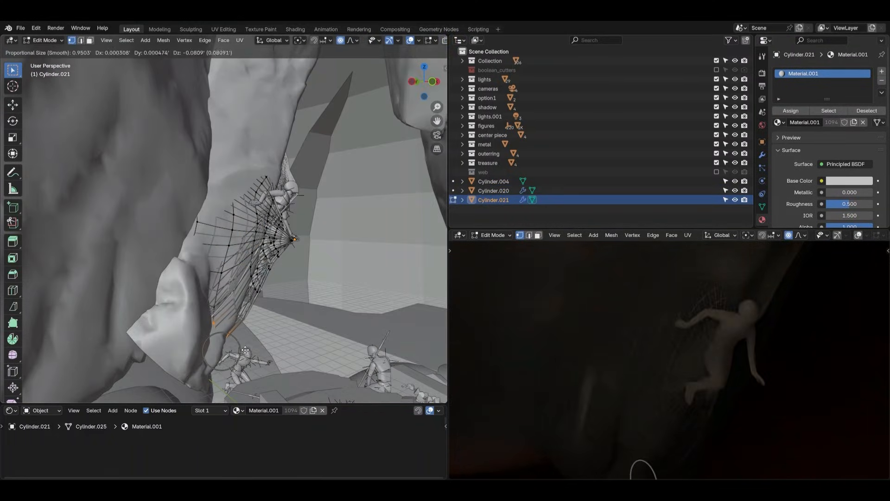
click(240, 341)
Pull two spots on the knee web's lower strands outward, the upper one about 0.3 ft, with proportional editing and return to Object Mode
click(258, 292)
key(g)
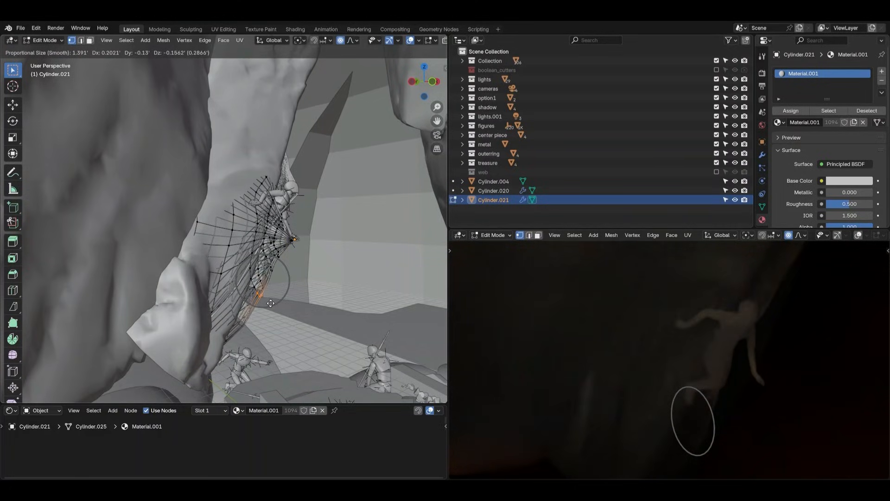
click(260, 302)
click(257, 265)
key(g)
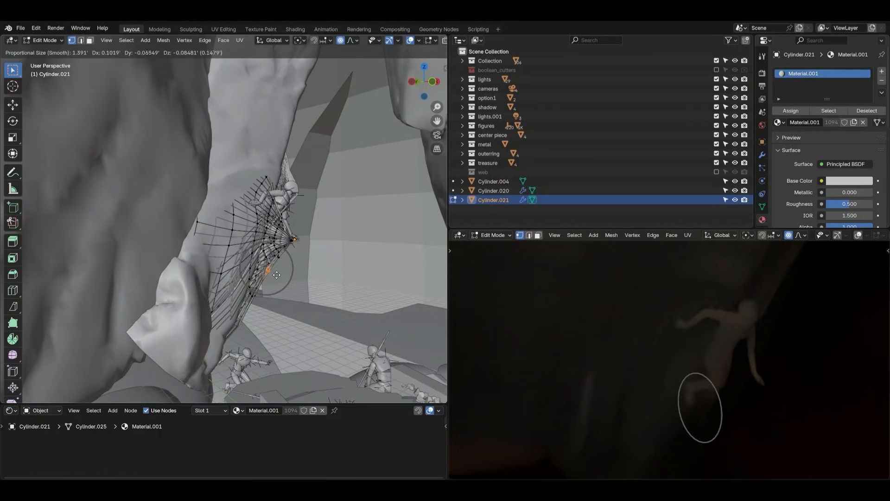
click(281, 277)
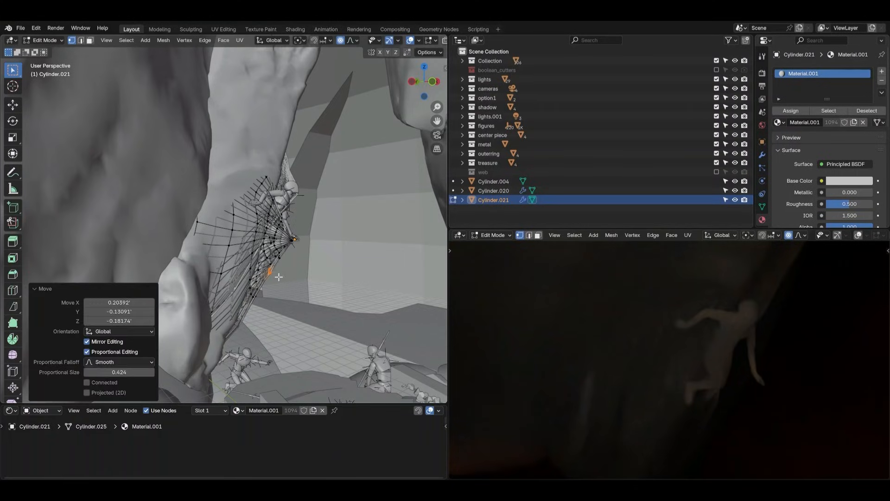
key(Tab)
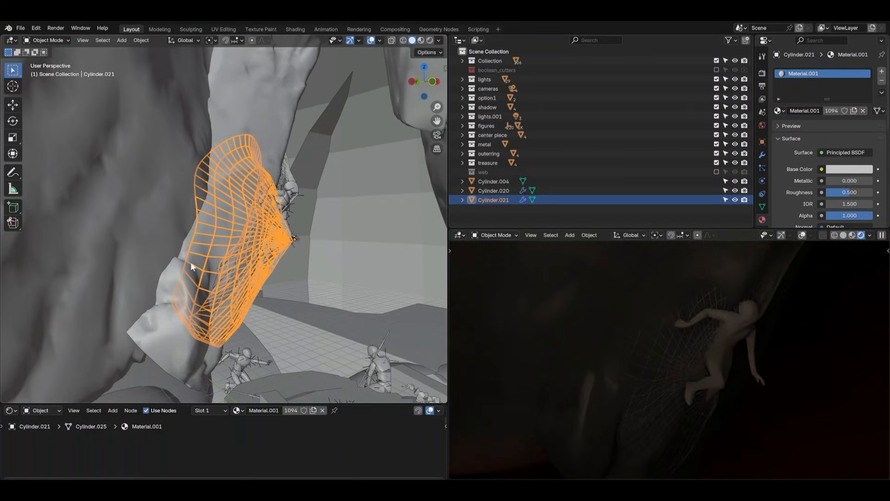
Examine how both webs sit against the figure and hanging rock from several angles in the solid and rendered views
shift+middle_drag(689, 352, 661, 294)
scroll(650, 315, down, 1)
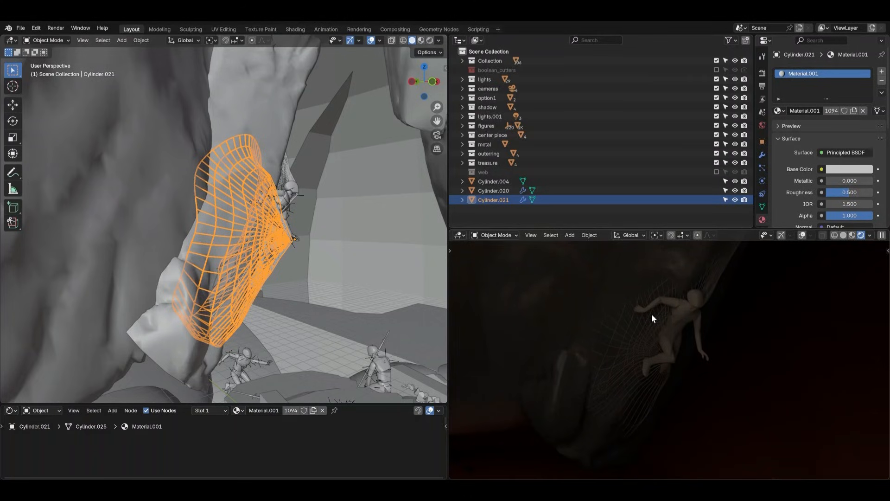
middle_drag(299, 287, 265, 275)
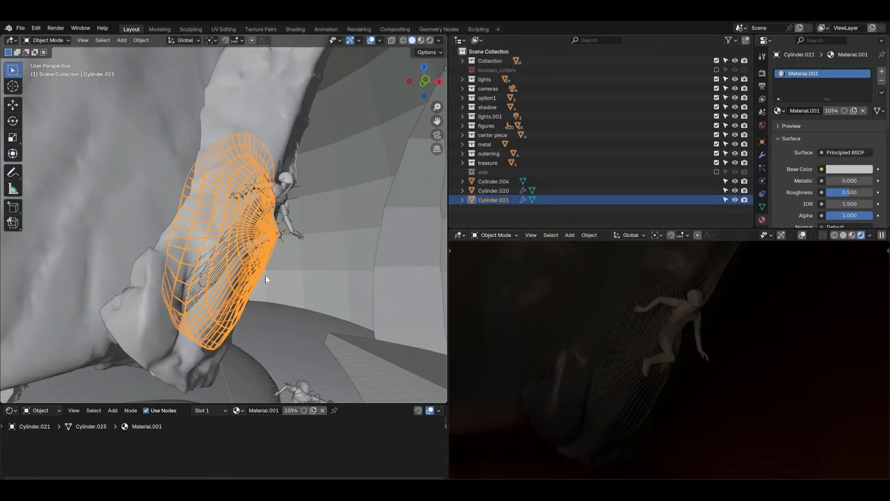
click(335, 330)
middle_drag(336, 329, 260, 309)
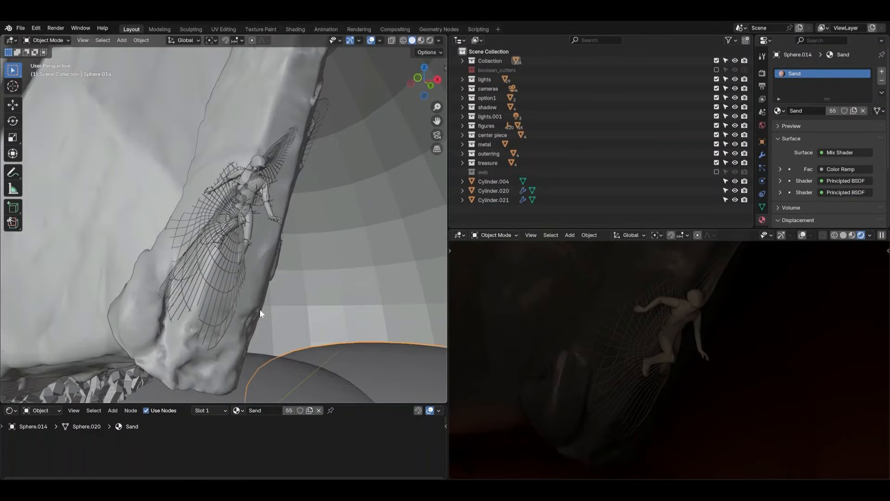
click(204, 247)
click(268, 159)
middle_drag(268, 159, 287, 197)
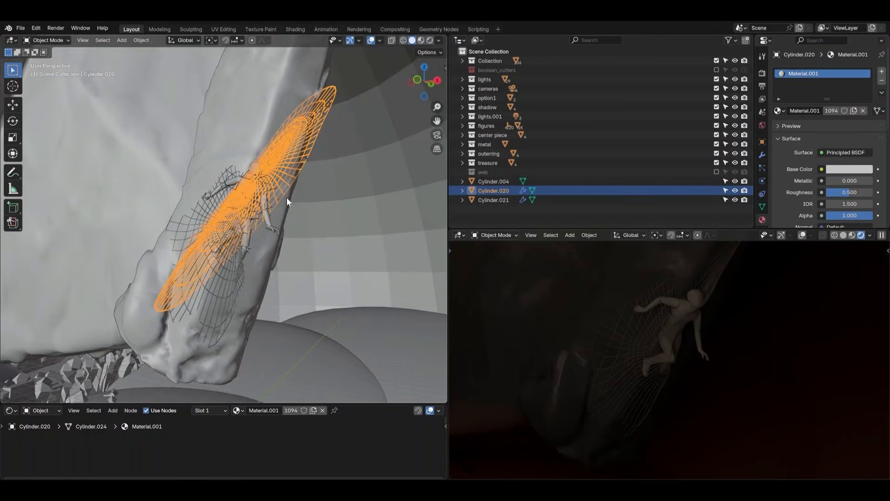
scroll(227, 255, down, 3)
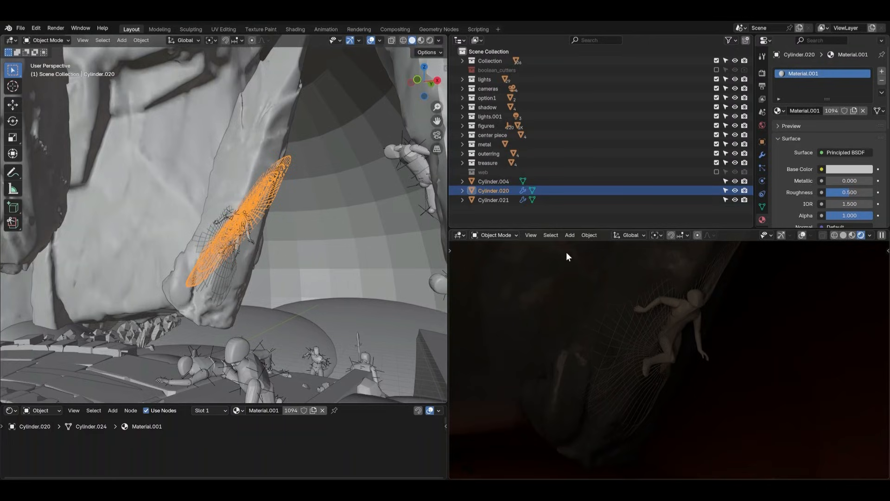
middle_drag(180, 301, 217, 317)
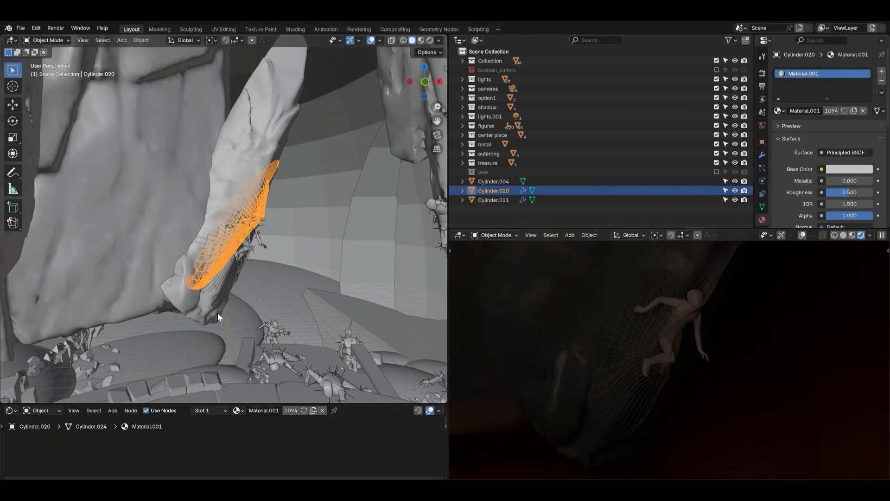
middle_drag(273, 261, 281, 267)
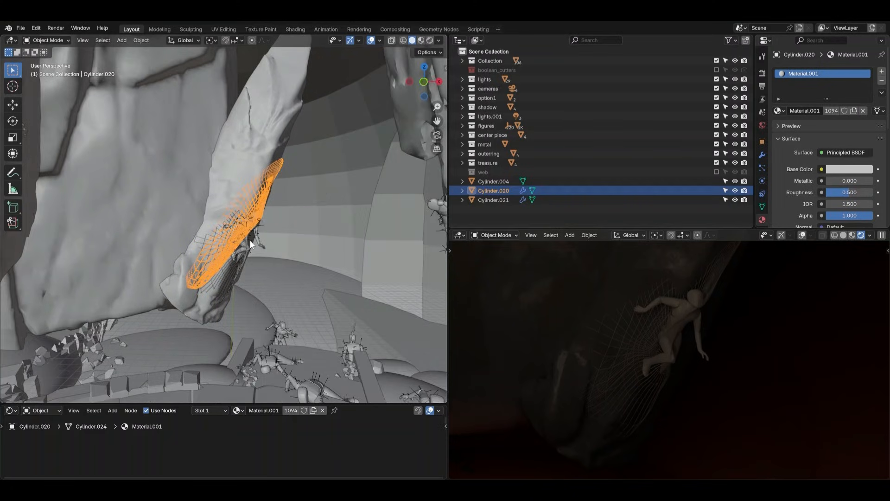
scroll(250, 240, up, 5)
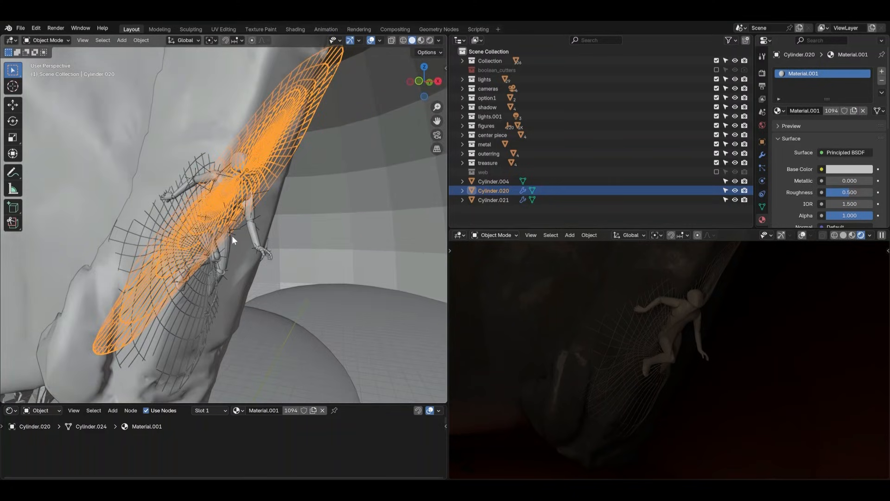
scroll(683, 311, up, 4)
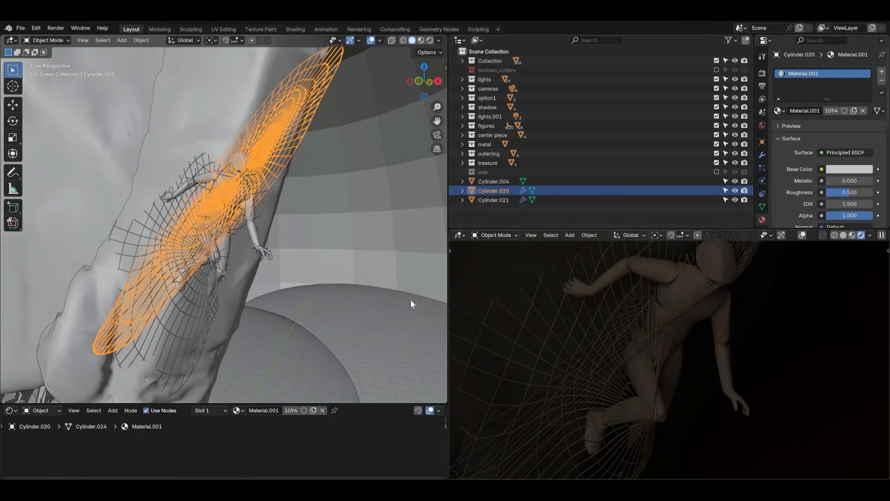
In Edit Mode, move the knee web's centre about 0.23 ft along positive X with smooth proportional editing
middle_drag(252, 242, 278, 249)
click(243, 284)
key(ctrl+Tab)
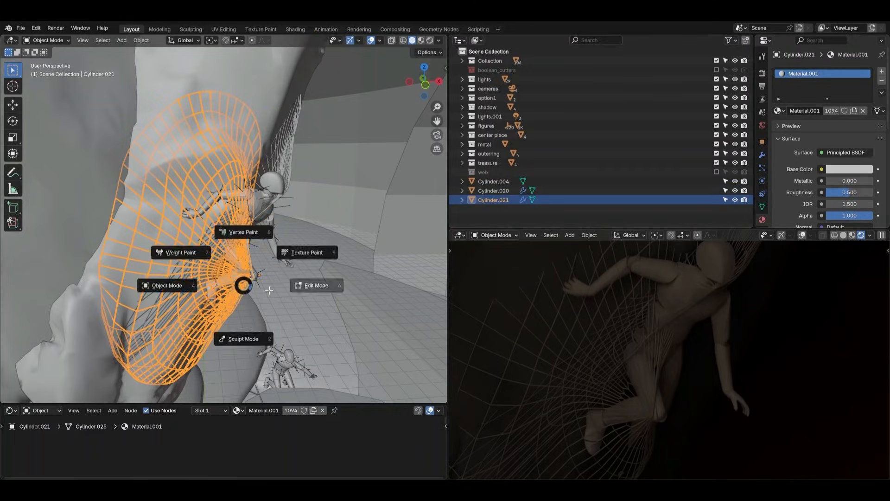
click(273, 286)
click(268, 284)
click(253, 278)
middle_drag(280, 290, 269, 310)
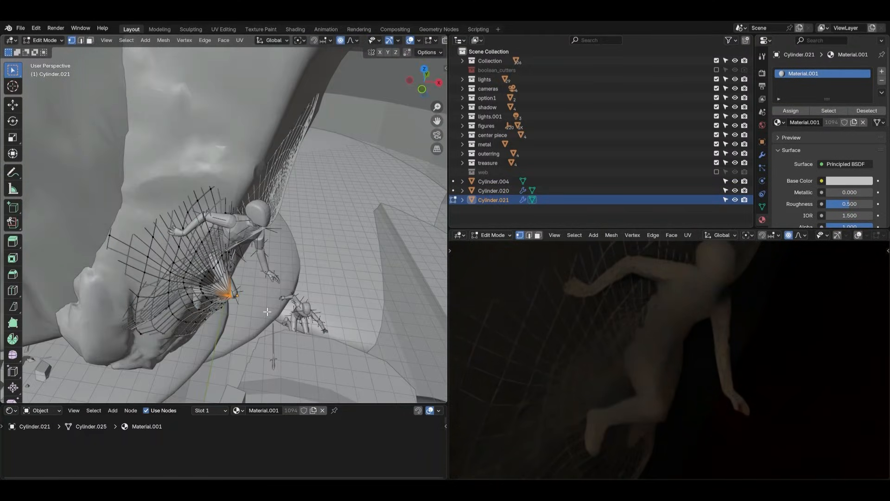
key(g)
scroll(274, 313, up, 12)
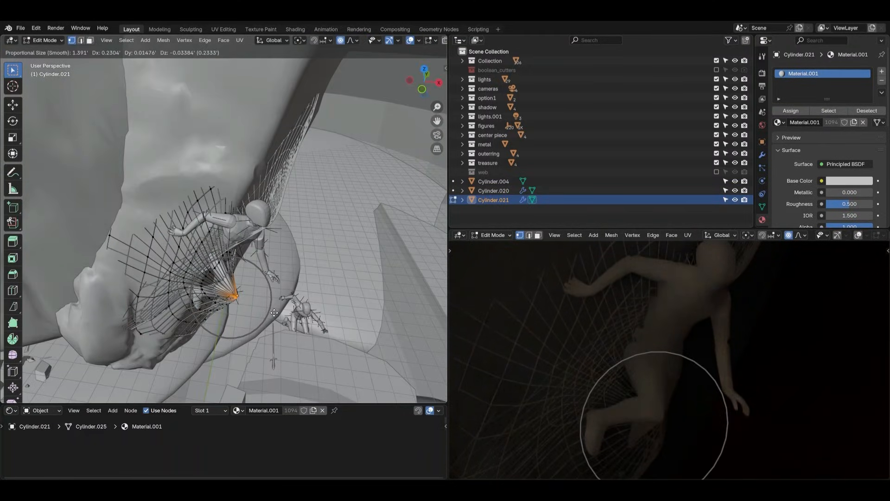
click(275, 313)
Move two groups of knee-web vertices below the leg toward the rock, the lower one about 0.58 ft, with proportional size 0.4433 ft
mouse_move(689, 404)
middle_down()
mouse_move(715, 348)
mouse_move(679, 385)
mouse_move(705, 406)
middle_up()
key(g)
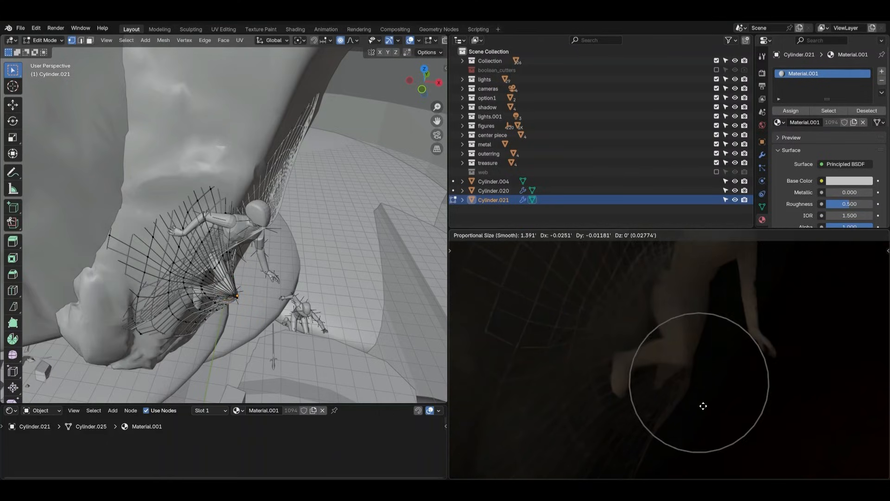
scroll(703, 405, up, 4)
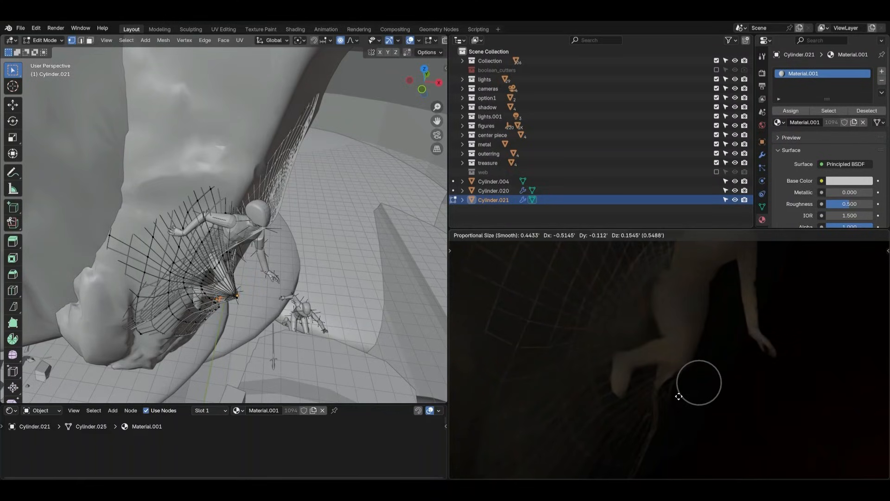
click(691, 399)
shift+middle_drag(691, 398, 739, 326)
drag(688, 348, 767, 419)
key(g)
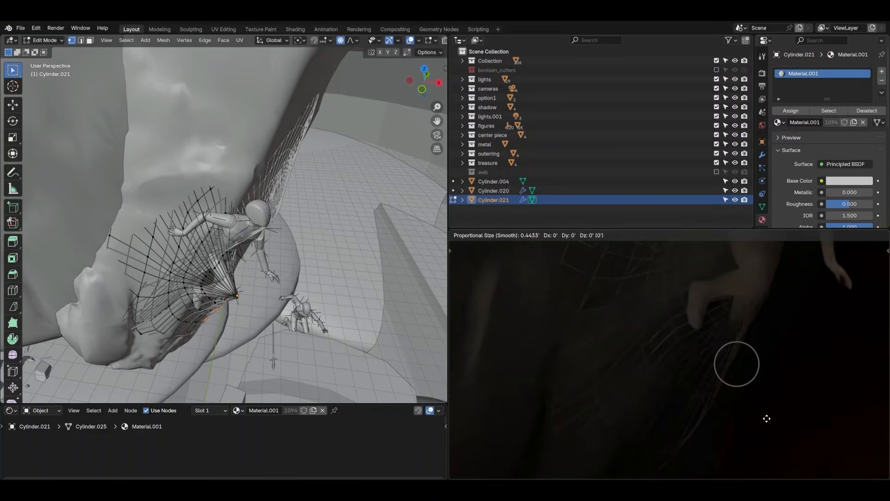
click(738, 410)
Move the knee web's lowest outer-strand vertices more than 1 ft, mainly along negative X, with proportional editing
drag(641, 396, 739, 451)
key(g)
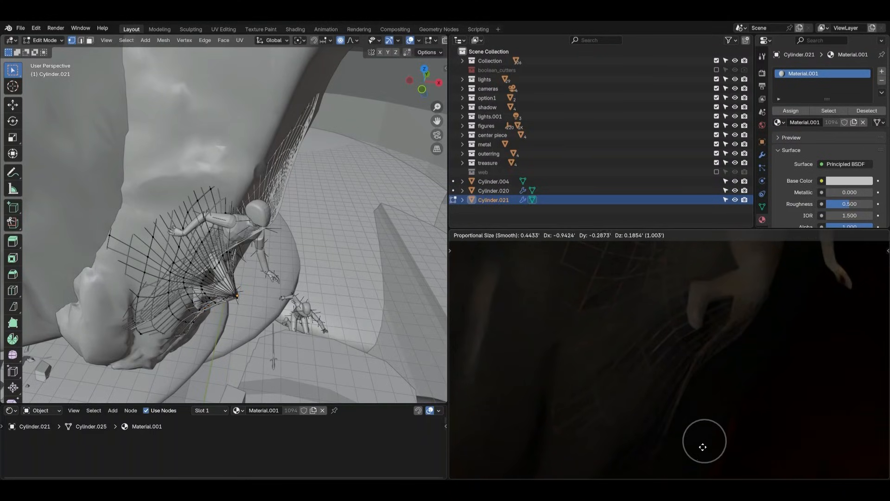
click(681, 442)
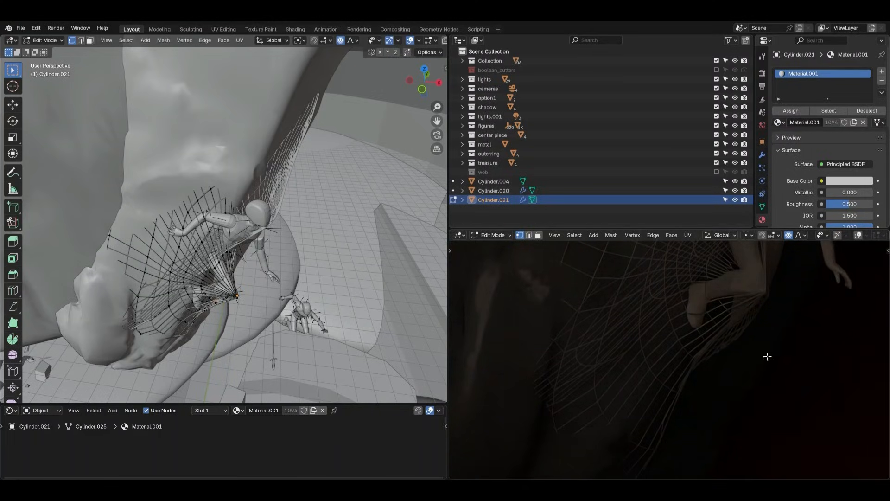
Nudge the knee web's vertices at the knee about 0.06 ft with proportional editing and return to Object Mode
key(g)
click(757, 345)
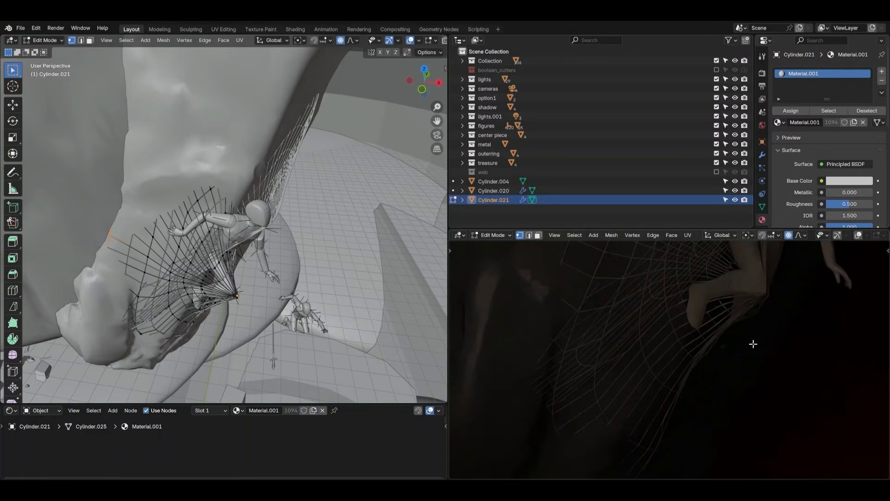
key(g)
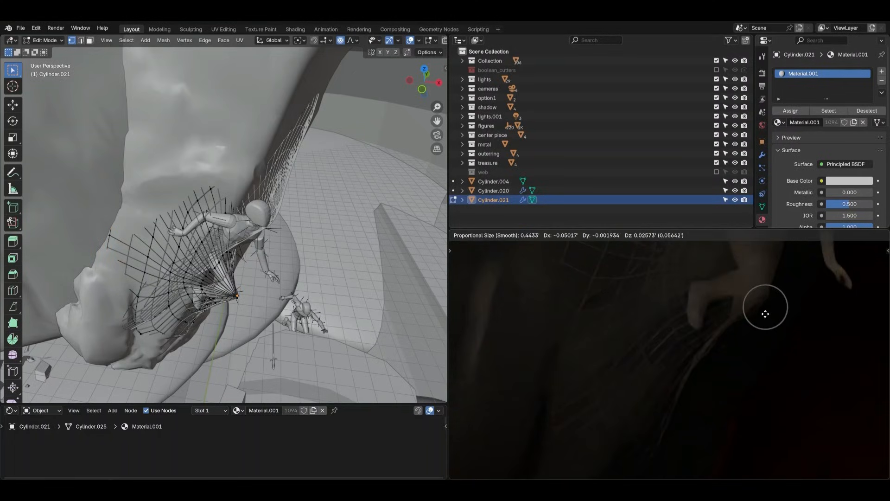
click(765, 314)
key(ctrl+Tab)
click(718, 315)
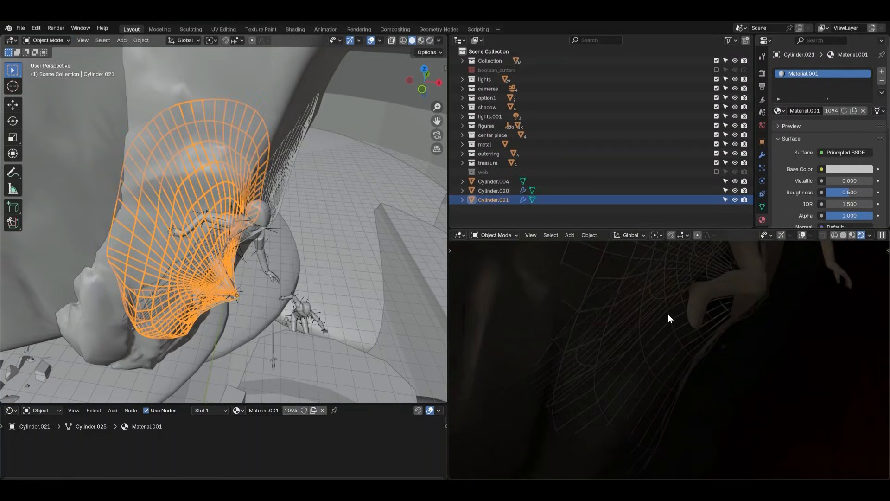
Re-enable the web collection and check all the webs around the hanging-rock figure in the rendered view
shift+middle_drag(744, 324, 652, 403)
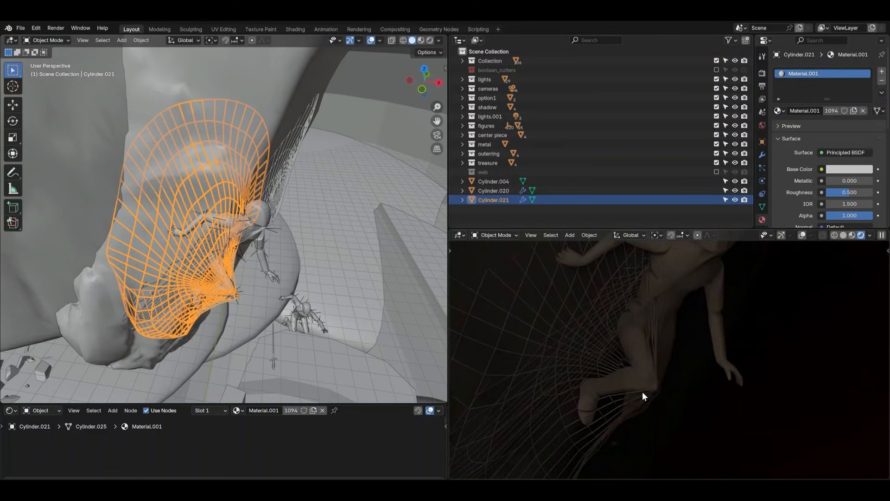
scroll(312, 313, down, 3)
middle_drag(312, 313, 303, 265)
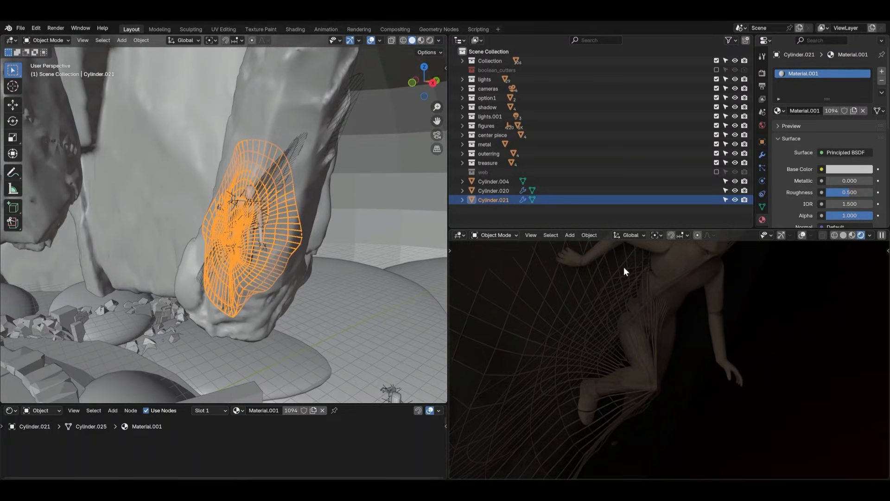
click(494, 213)
click(271, 190)
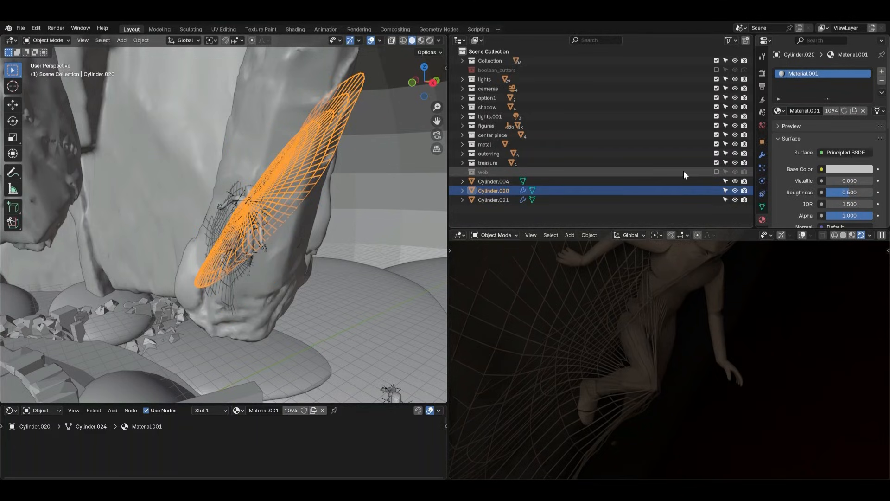
click(717, 170)
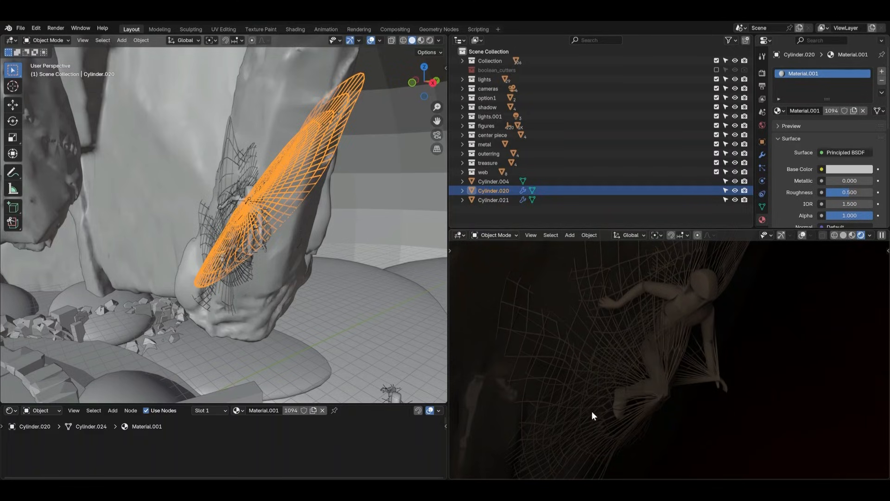
shift+middle_drag(593, 395, 657, 347)
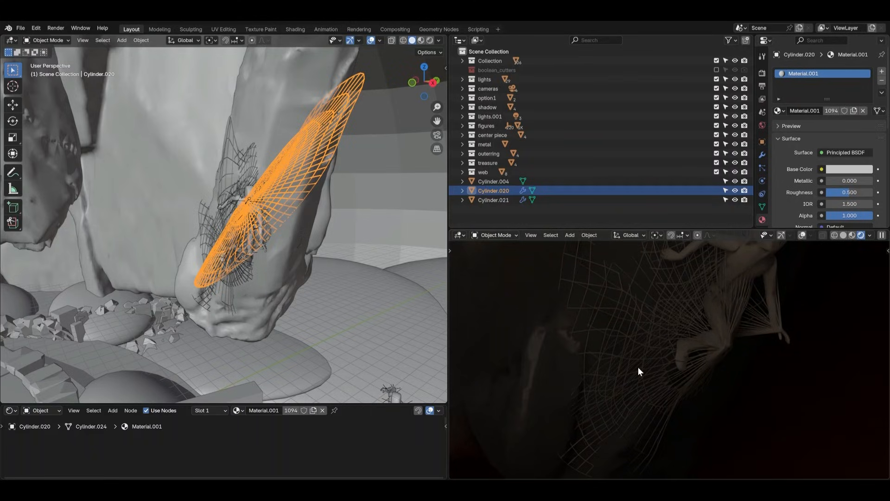
middle_drag(761, 338, 717, 371)
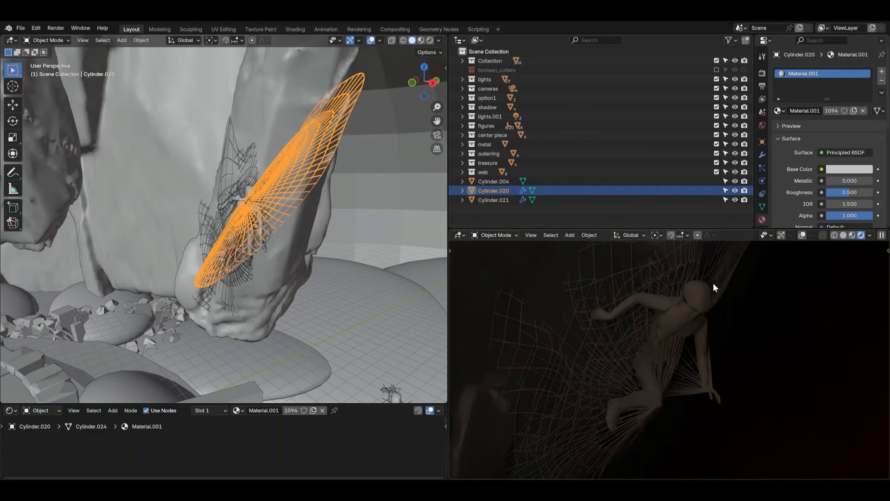
In Edit Mode, move the tip of web Cylinder.012 about 0.27 ft inward with proportional editing and return to Object Mode
middle_drag(705, 316, 717, 338)
scroll(725, 321, up, 5)
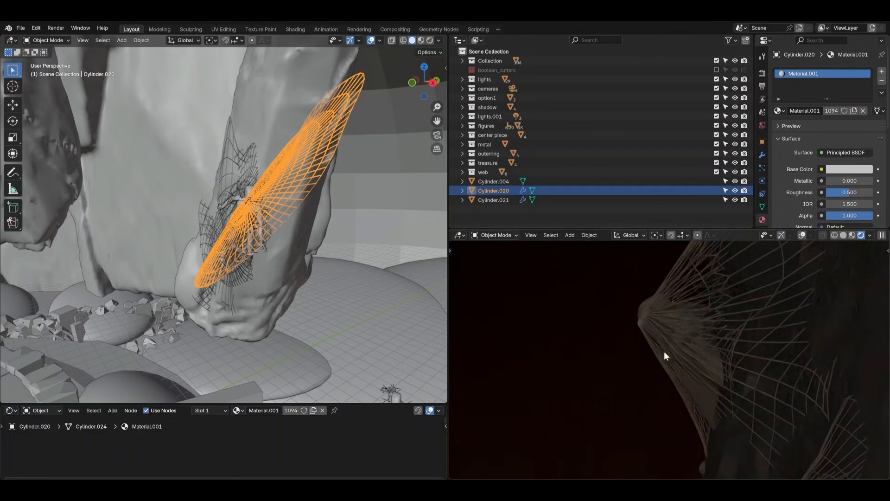
click(639, 322)
key(ctrl+Tab)
click(678, 323)
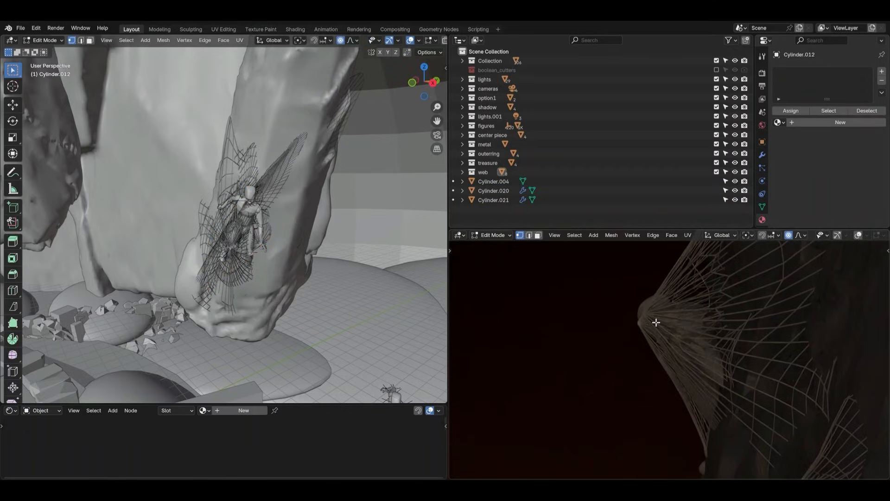
key(g)
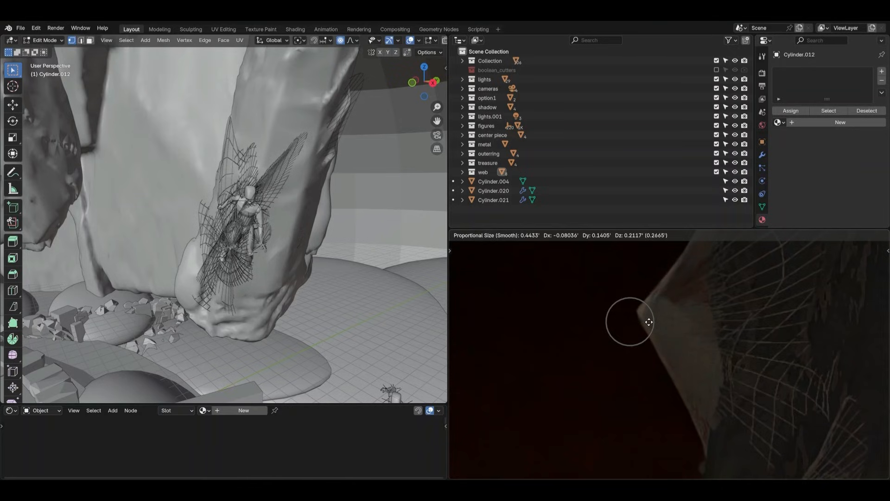
click(649, 322)
key(ctrl+Tab)
click(570, 323)
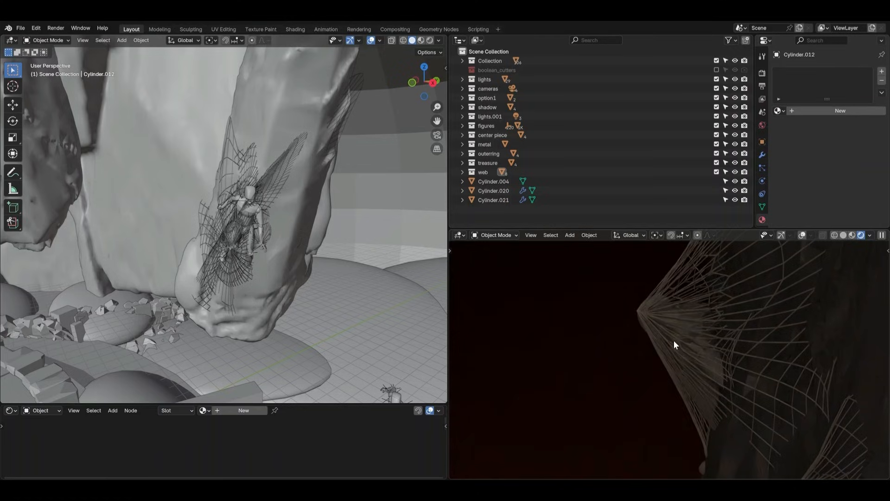
Inspect the webs between the figures beside the rock in the rendered view
shift+middle_drag(678, 361, 664, 274)
shift+middle_drag(694, 390, 688, 271)
scroll(693, 349, down, 2)
shift+middle_drag(693, 371, 683, 334)
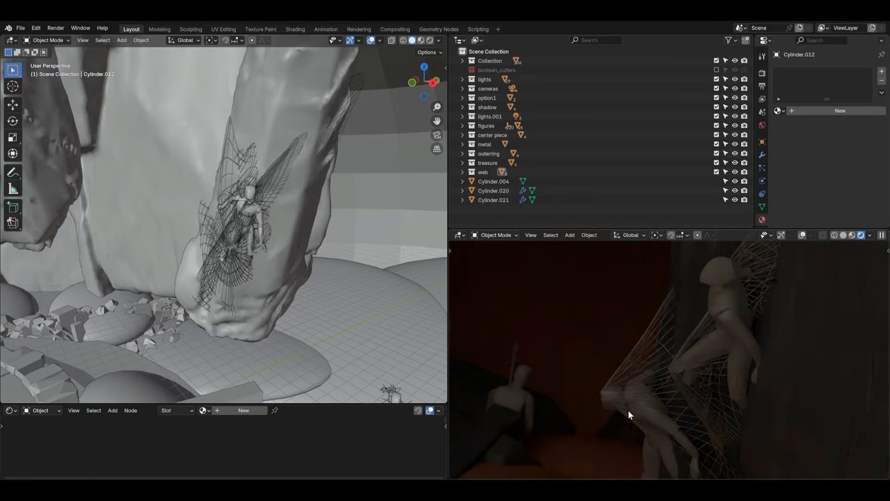